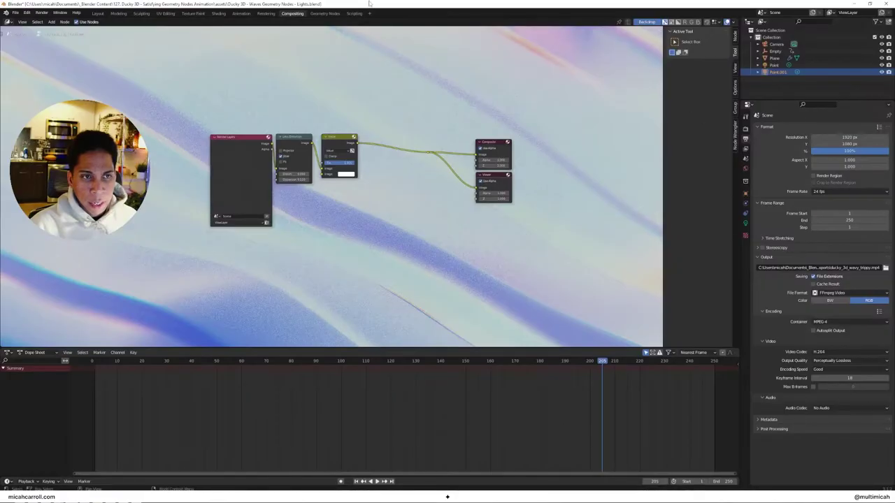
pyautogui.click(98, 13)
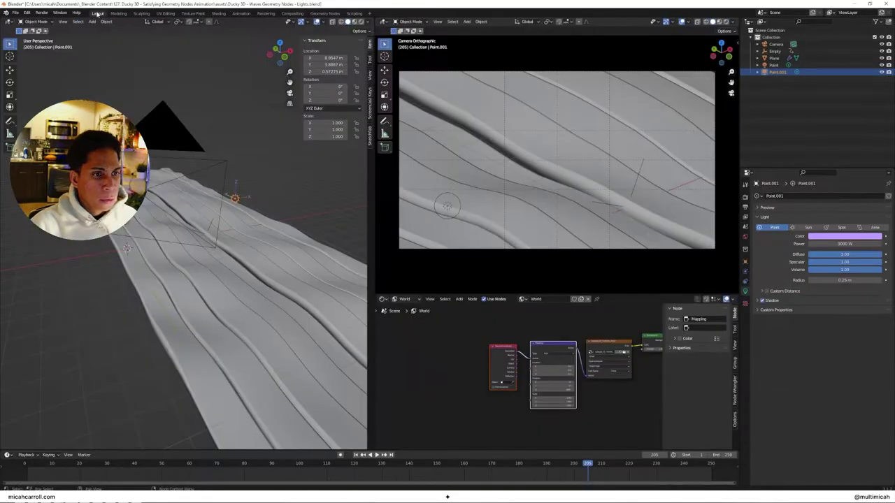
pyautogui.moveTo(187, 131)
pyautogui.mouseDown()
pyautogui.moveTo(223, 136)
pyautogui.moveTo(188, 131)
pyautogui.mouseUp()
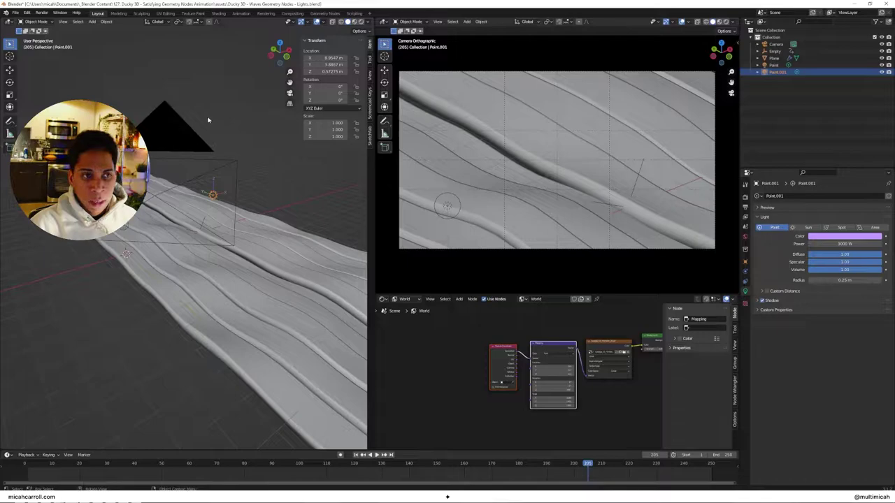
pyautogui.press('z')
pyautogui.click(280, 166)
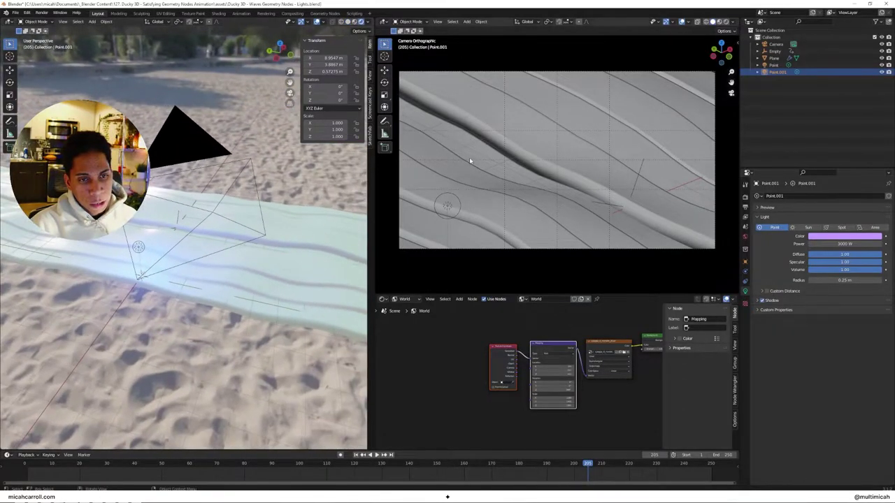
pyautogui.press('z')
pyautogui.click(513, 43)
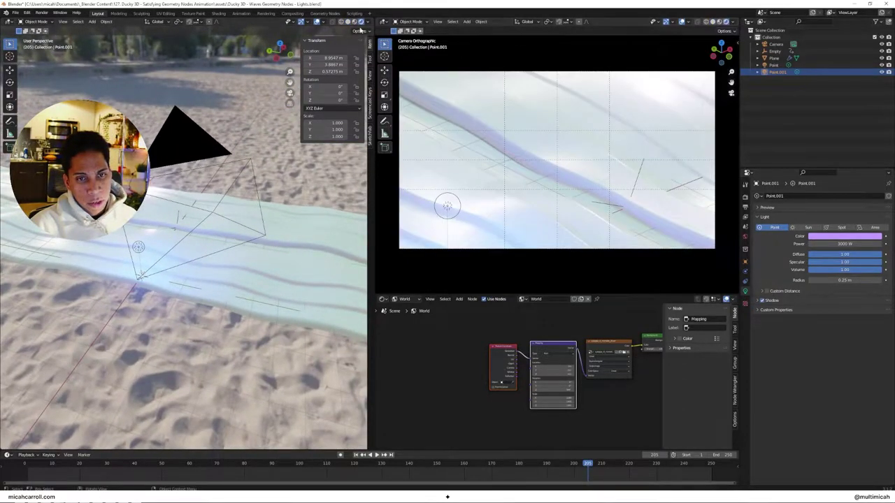
pyautogui.click(292, 13)
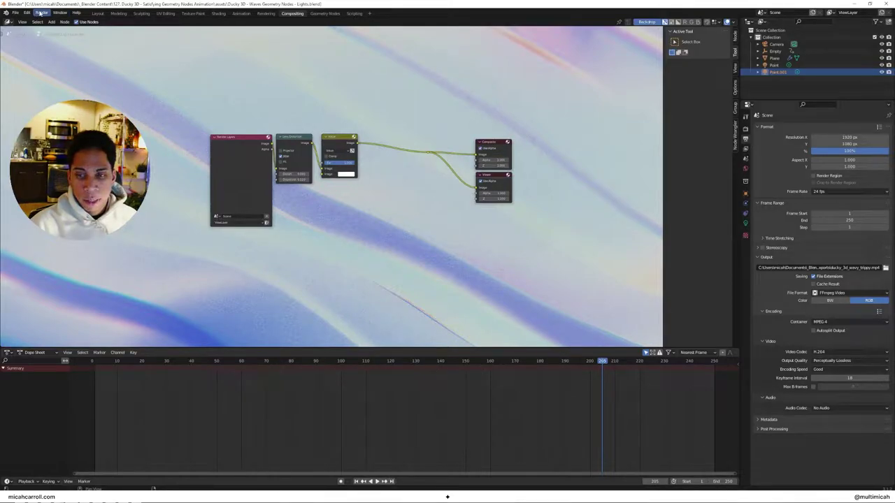
pyautogui.click(41, 13)
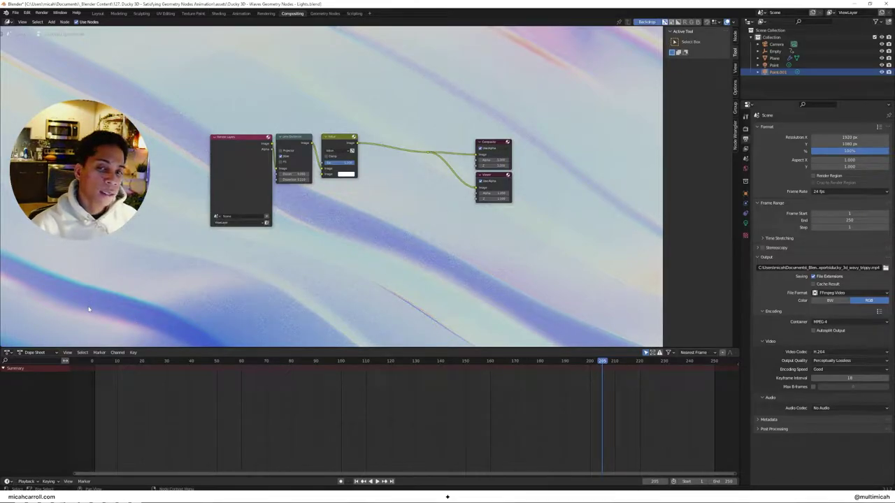
pyautogui.moveTo(110, 500)
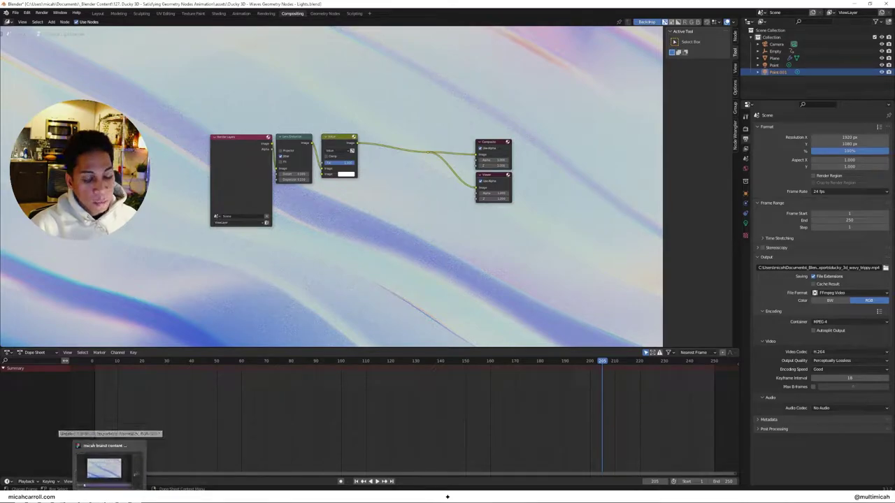
# Bring the Figma brand content file to the front and maximize its window.
pyautogui.click(104, 467)
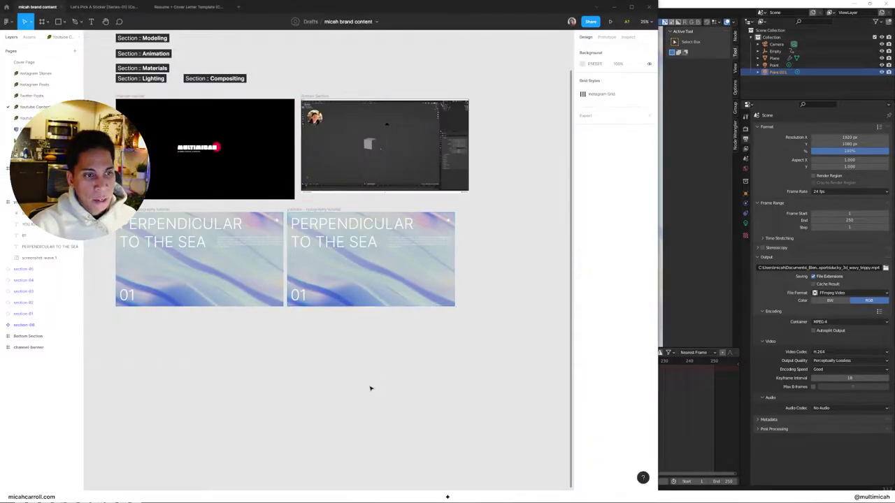
pyautogui.hscroll(-3, 208, 371)
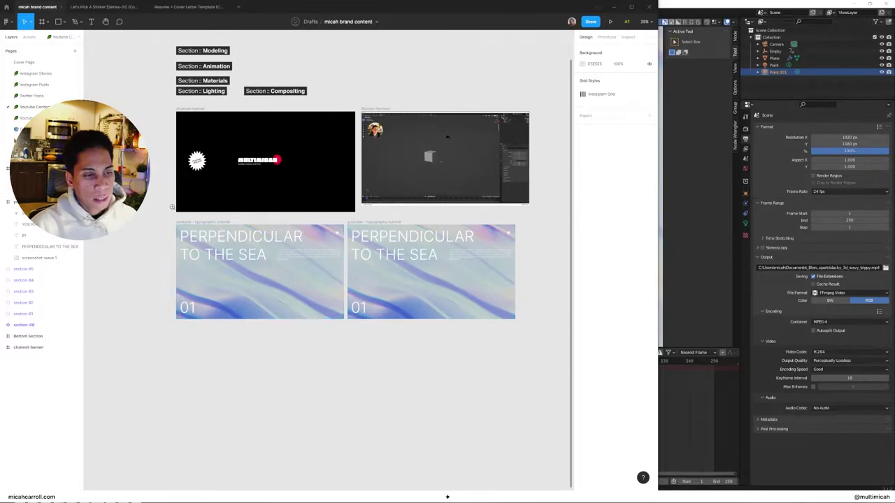
pyautogui.scroll(2, 511, 353)
pyautogui.hscroll(-3, 254, 383)
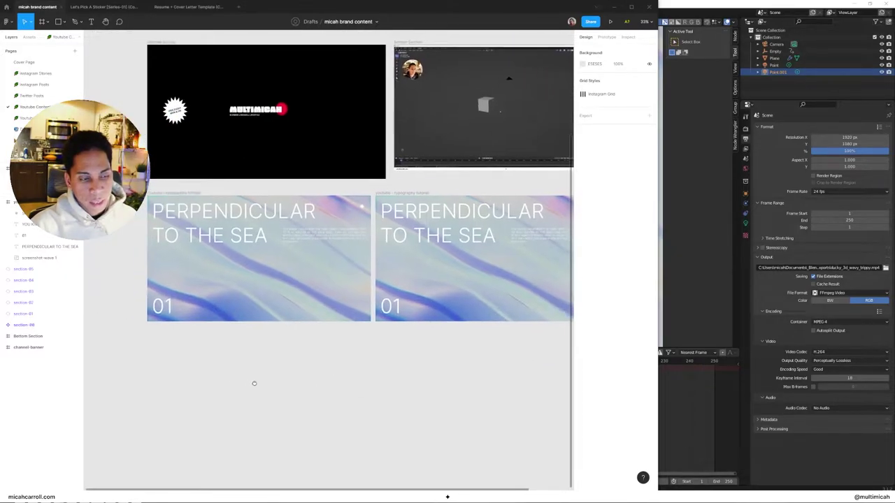
pyautogui.hscroll(-1, 253, 383)
pyautogui.click(300, 245)
pyautogui.click(448, 411)
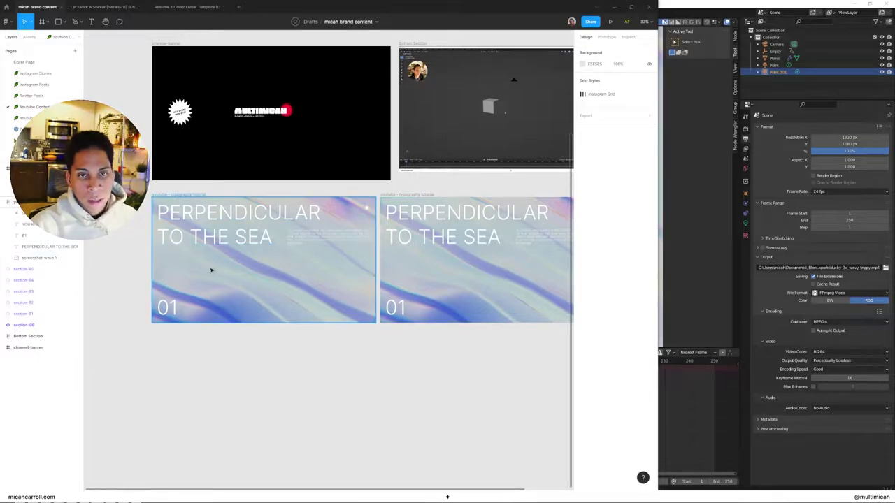
pyautogui.click(632, 7)
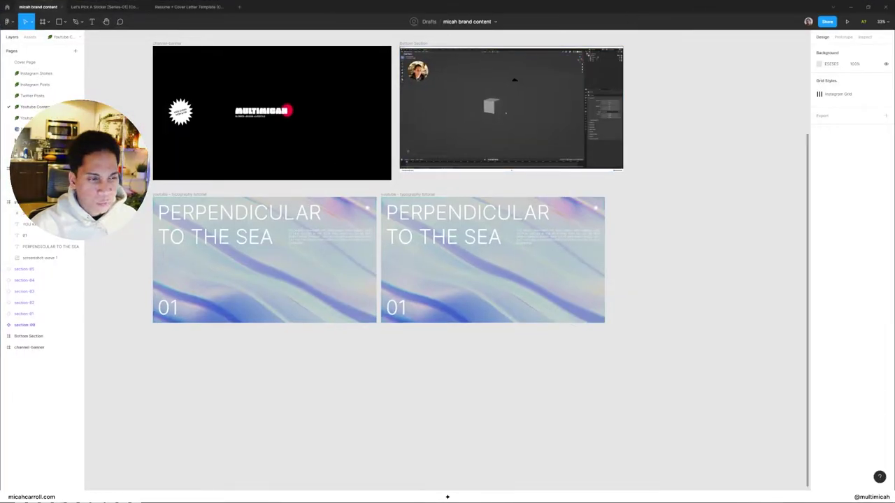
# Zoom to the left PERPENDICULAR TO THE SEA frame and check the screenshot-wave 1 layer's visibility.
pyautogui.hscroll(-5, 219, 216)
pyautogui.moveTo(238, 194); pyautogui.dragTo(493, 336)
pyautogui.hotkey('shift', '2')
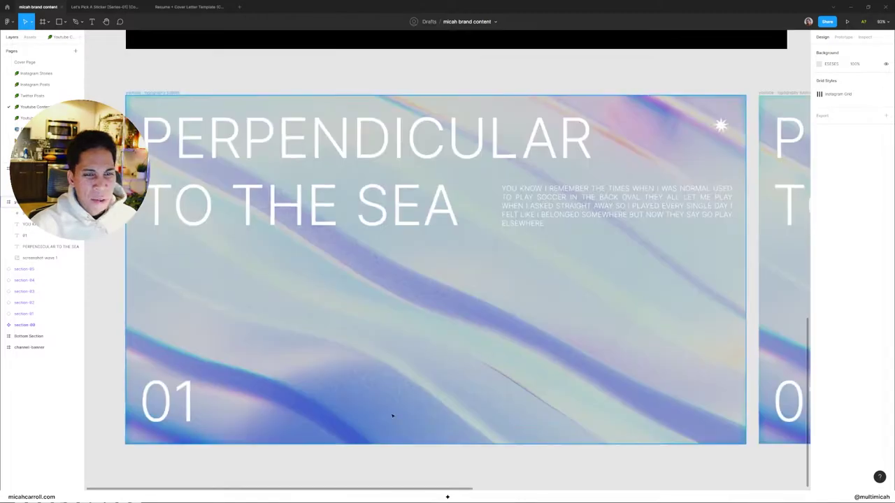
pyautogui.click(301, 307)
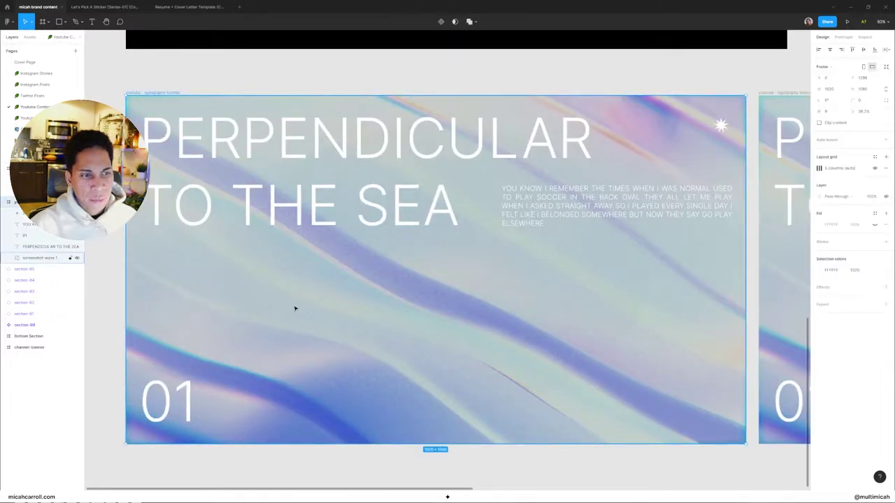
pyautogui.click(77, 258)
pyautogui.click(77, 258)
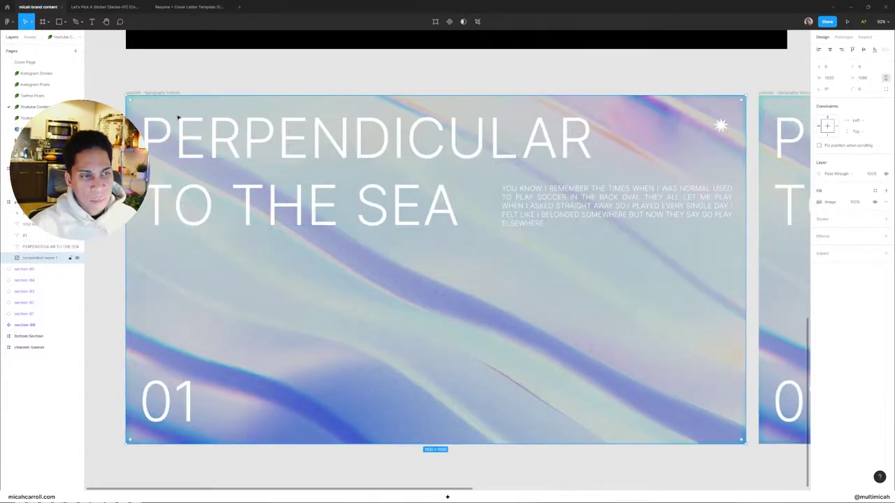
pyautogui.press('Escape')
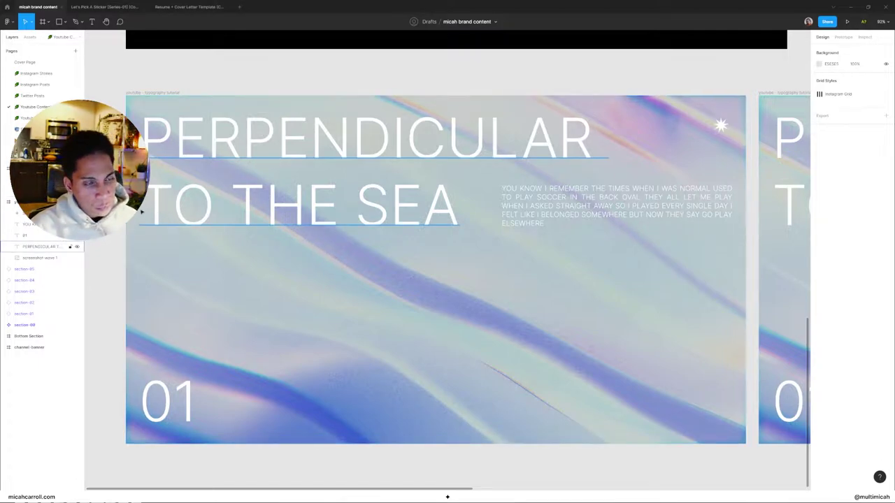
# Select the PERPENDICULAR TO THE SEA title, paragraph text and 01 number, and group them with Ctrl+G.
pyautogui.click(234, 235)
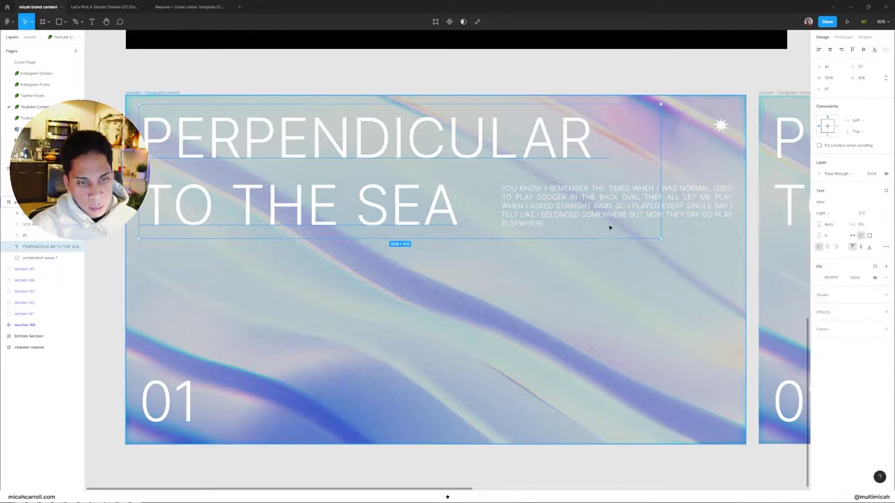
pyautogui.click(333, 87)
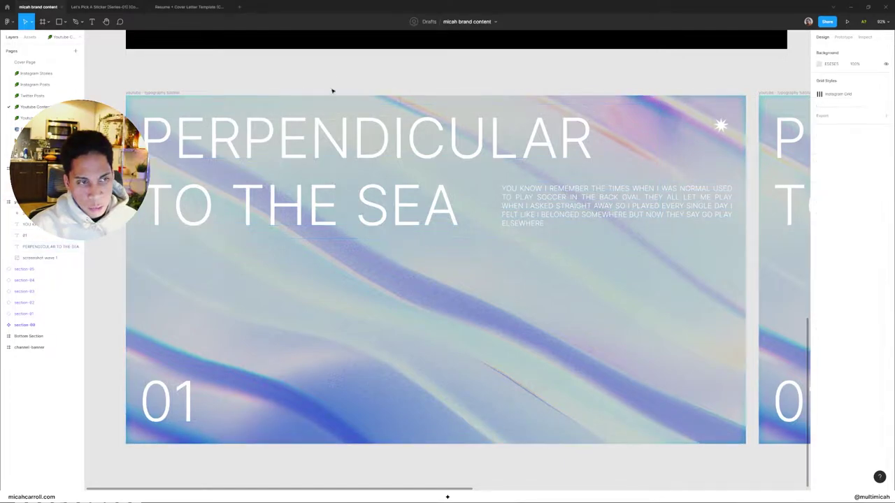
pyautogui.click(332, 130)
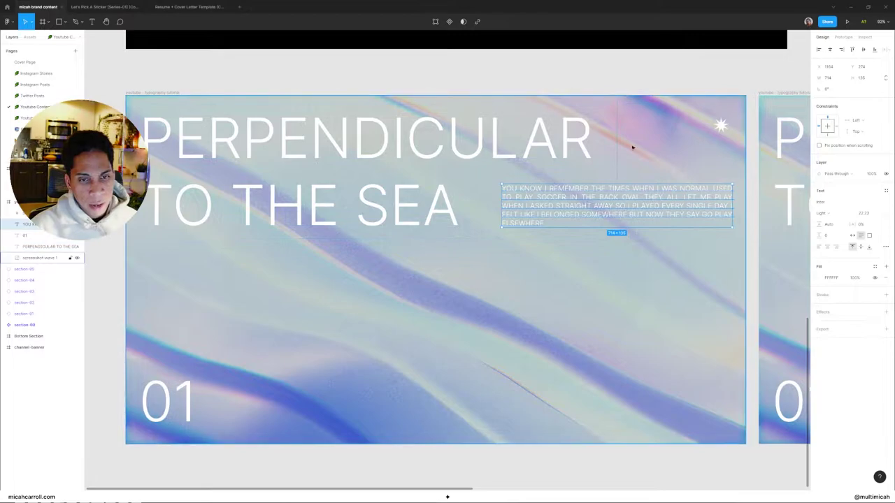
pyautogui.click(478, 86)
pyautogui.click(493, 130)
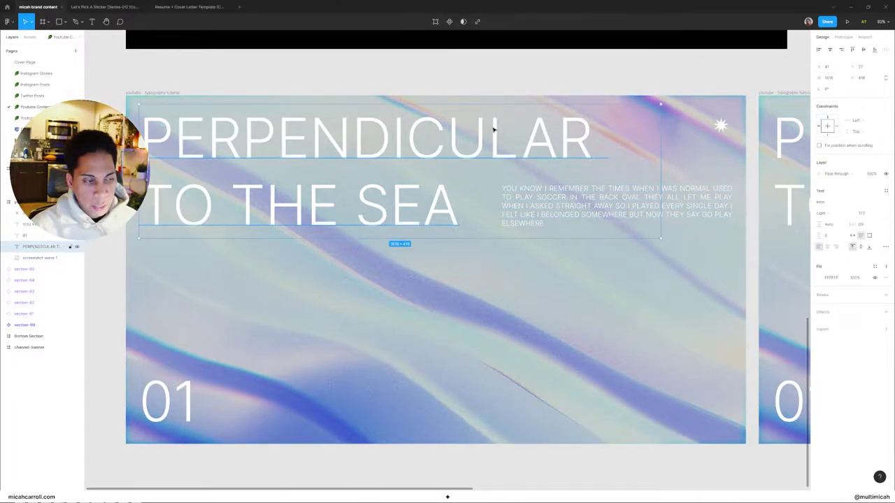
pyautogui.keyDown('shift'); pyautogui.click(559, 202); pyautogui.keyUp('shift')
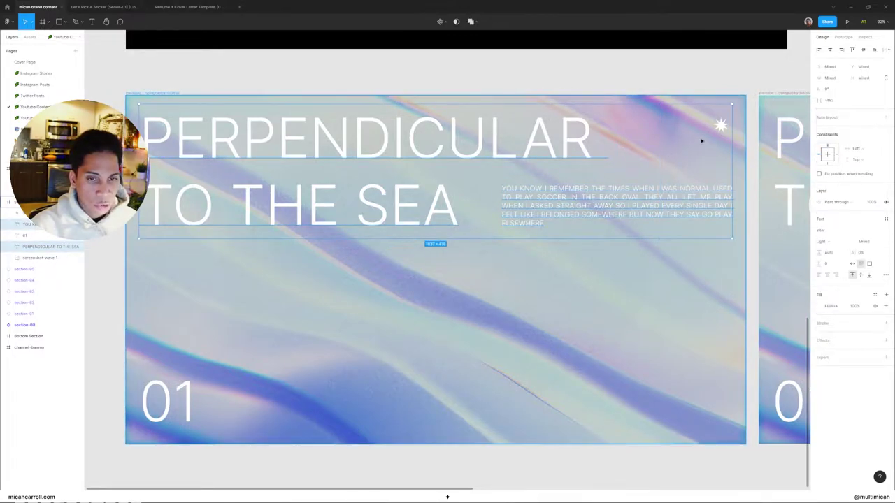
pyautogui.keyDown('shift'); pyautogui.click(168, 390); pyautogui.keyUp('shift')
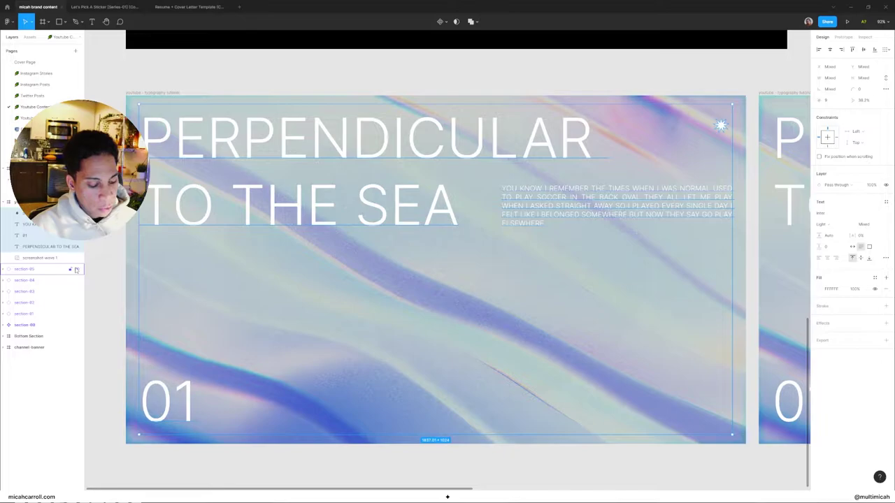
pyautogui.hotkey('ctrl', 'g')
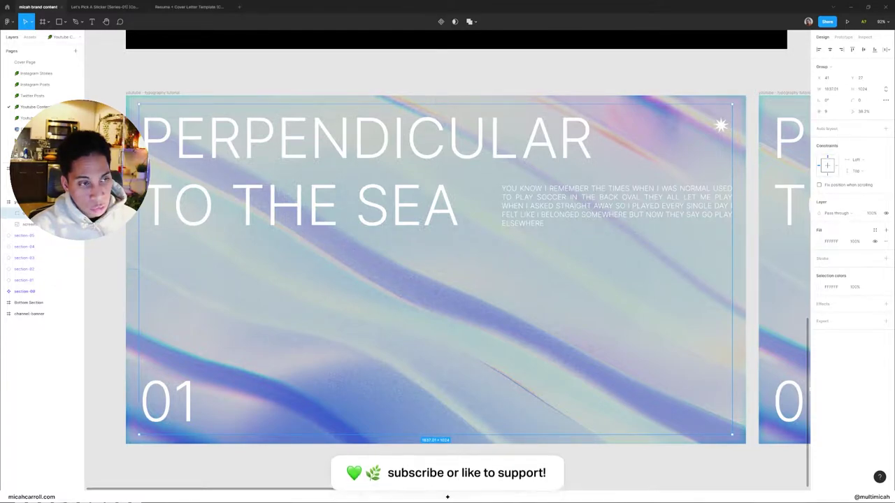
# Drag the typography frame's edges until it measures 1920×1080, matching the wave background.
pyautogui.press('Escape')
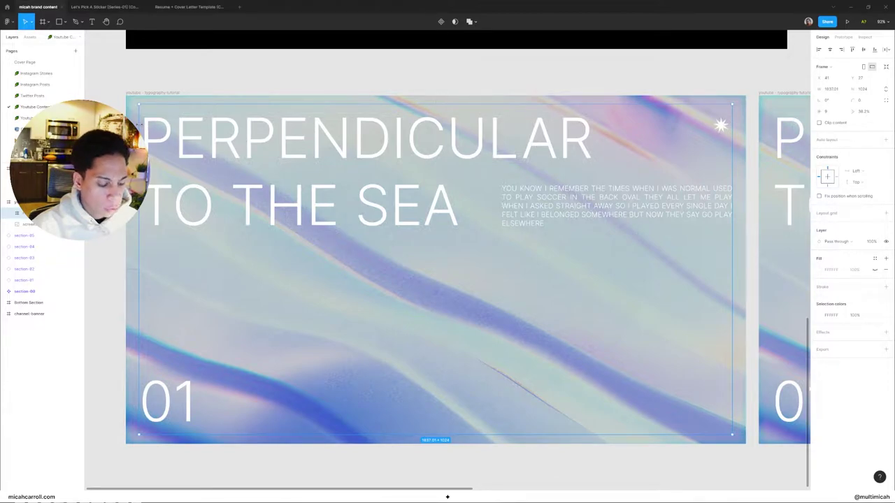
pyautogui.moveTo(139, 124); pyautogui.dragTo(146, 96)
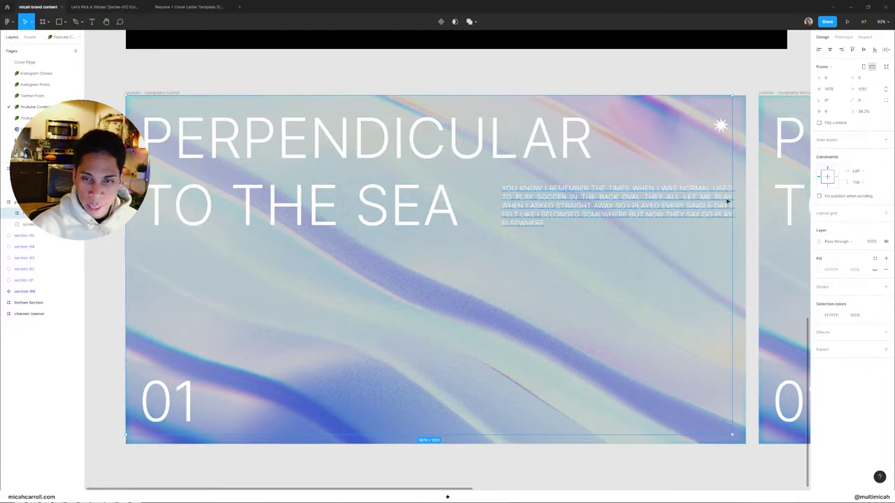
pyautogui.moveTo(729, 197); pyautogui.dragTo(745, 198)
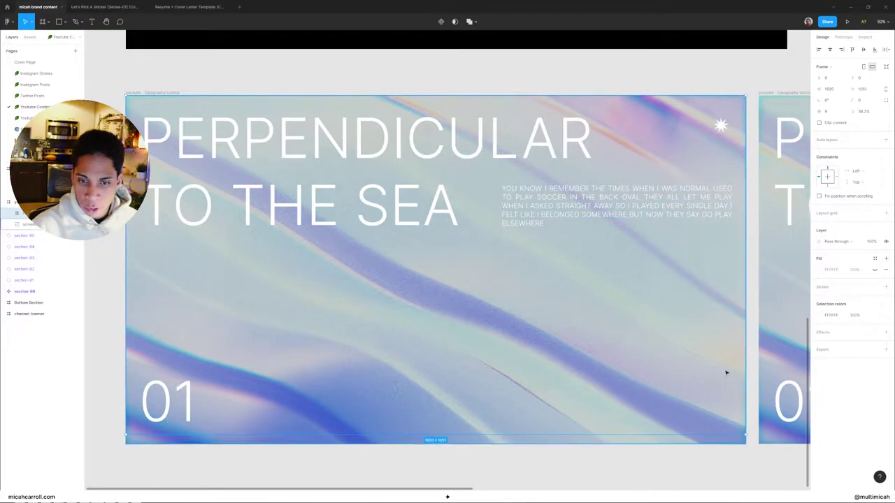
pyautogui.moveTo(703, 444); pyautogui.dragTo(706, 444)
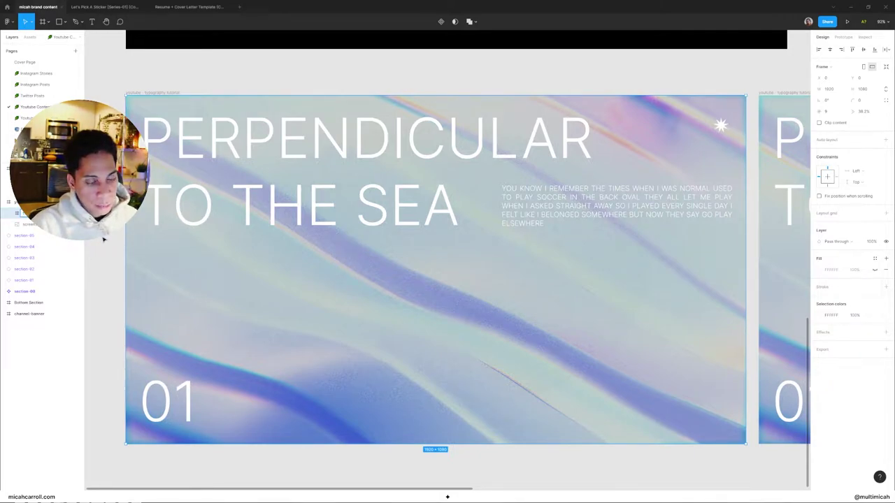
# Set the typography frame's export to 2x PNG, then open File Explorer on Downloads.
pyautogui.click(885, 349)
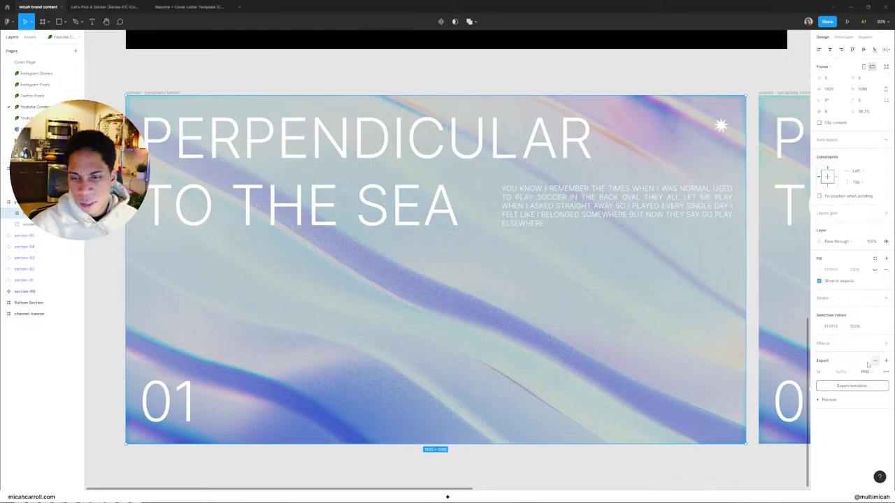
pyautogui.click(826, 372)
pyautogui.click(833, 393)
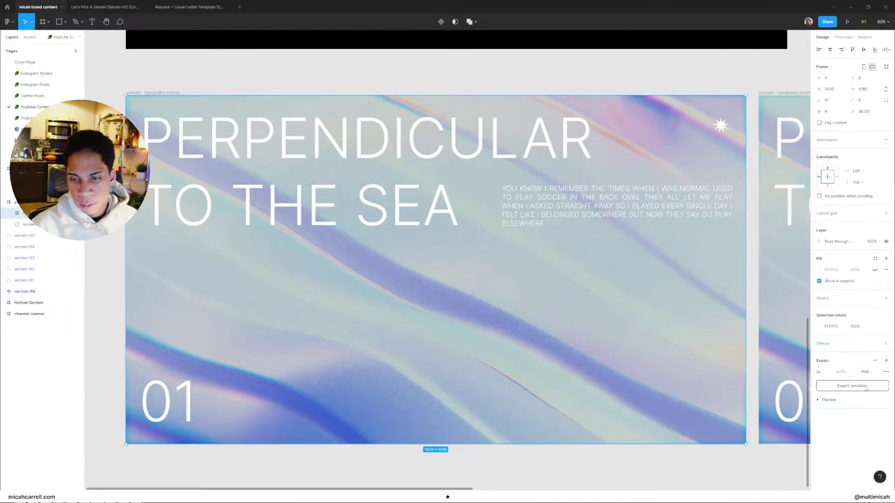
pyautogui.click(867, 389)
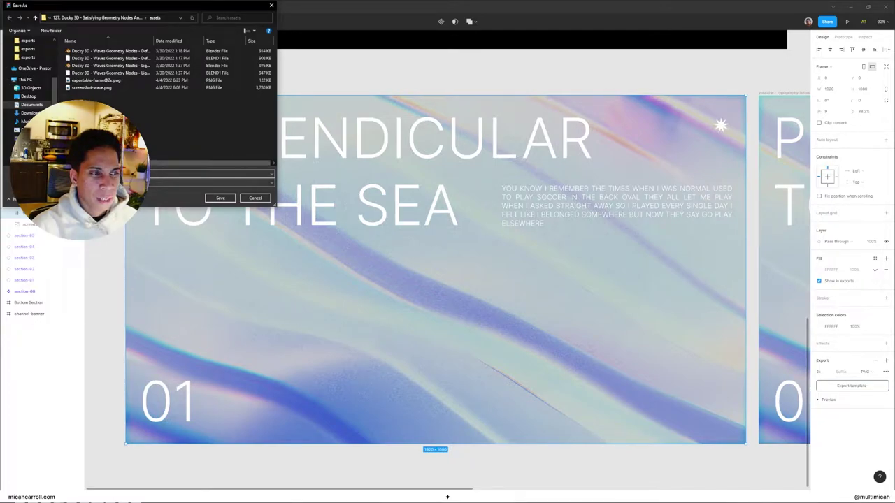
pyautogui.click(255, 198)
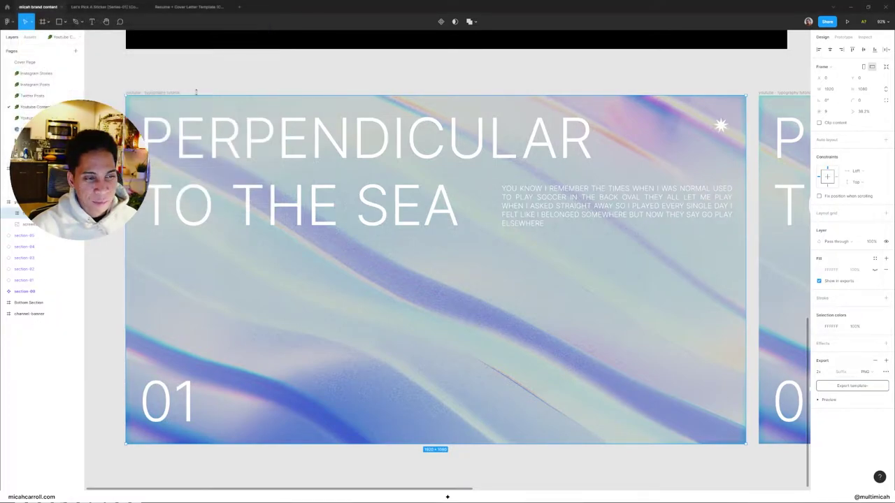
pyautogui.click(200, 86)
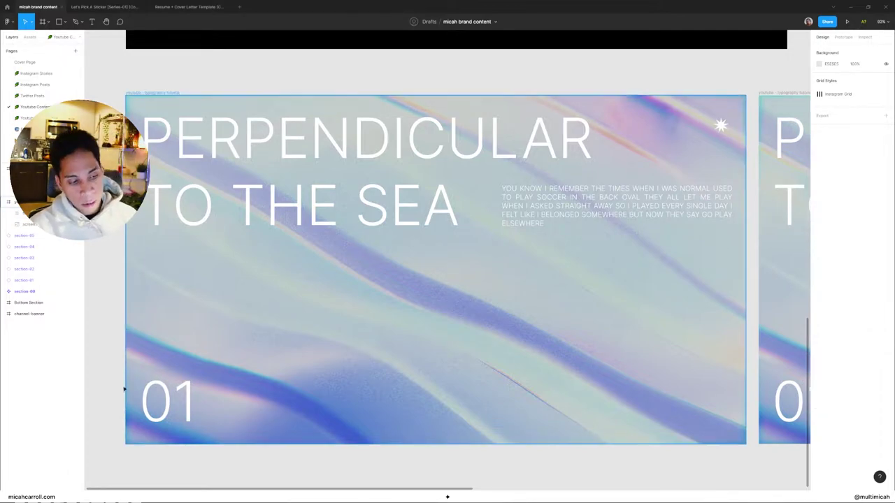
pyautogui.press('super+e')
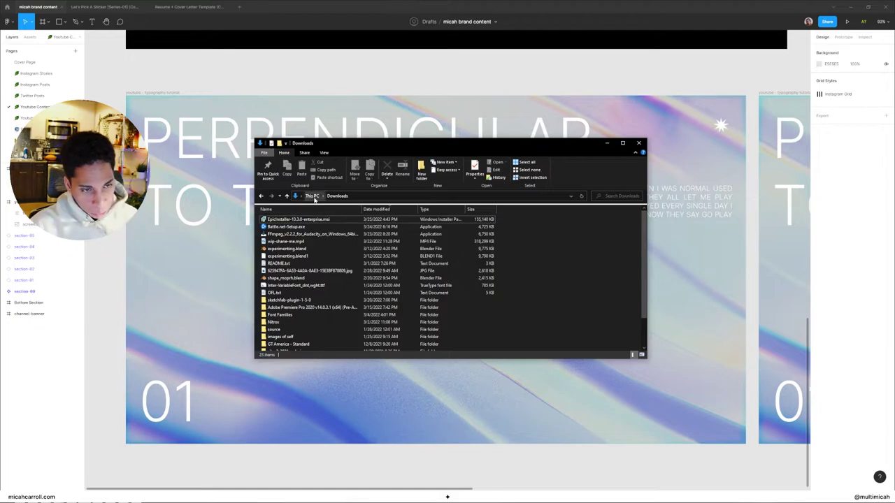
# Browse to the 127 Ducky 3D project's exports folder and play the geometry waves - trippy video.
pyautogui.click(312, 196)
pyautogui.click(460, 226)
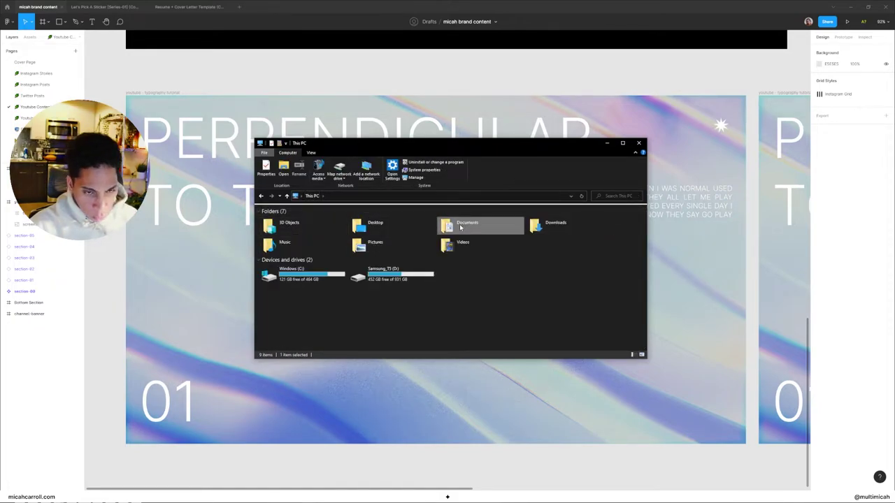
pyautogui.doubleClick(563, 227)
pyautogui.click(313, 196)
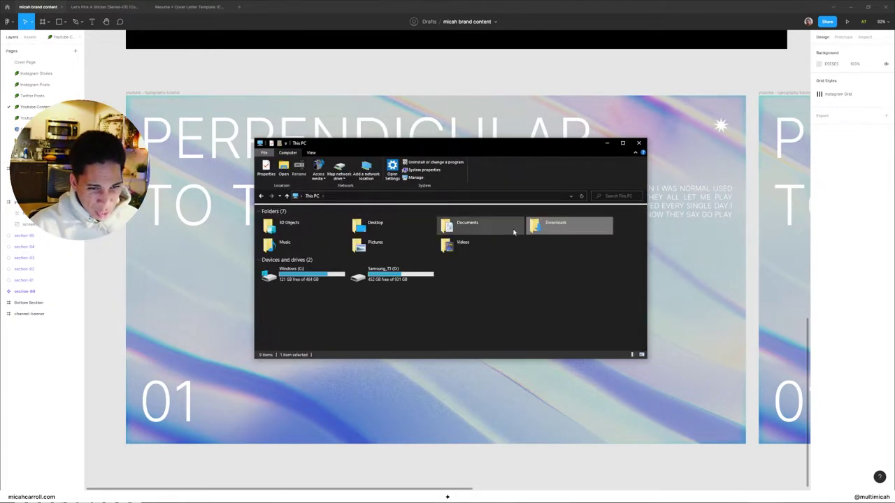
pyautogui.doubleClick(510, 229)
pyautogui.doubleClick(294, 220)
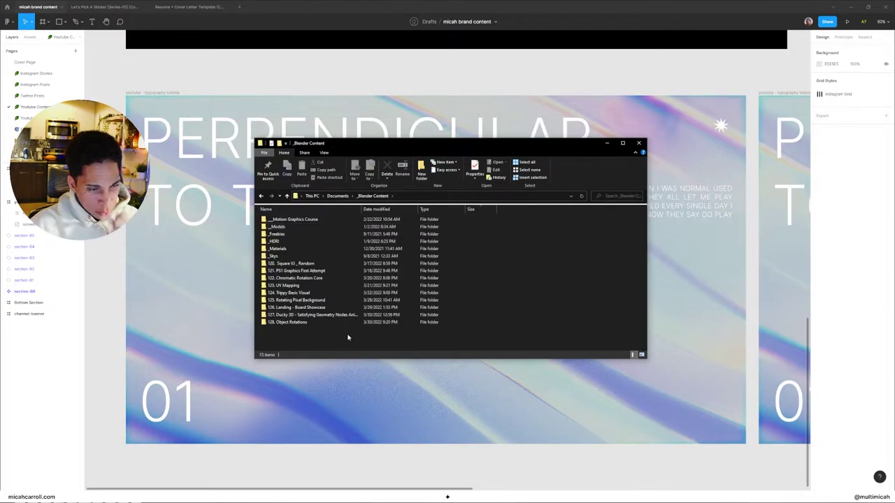
pyautogui.doubleClick(342, 314)
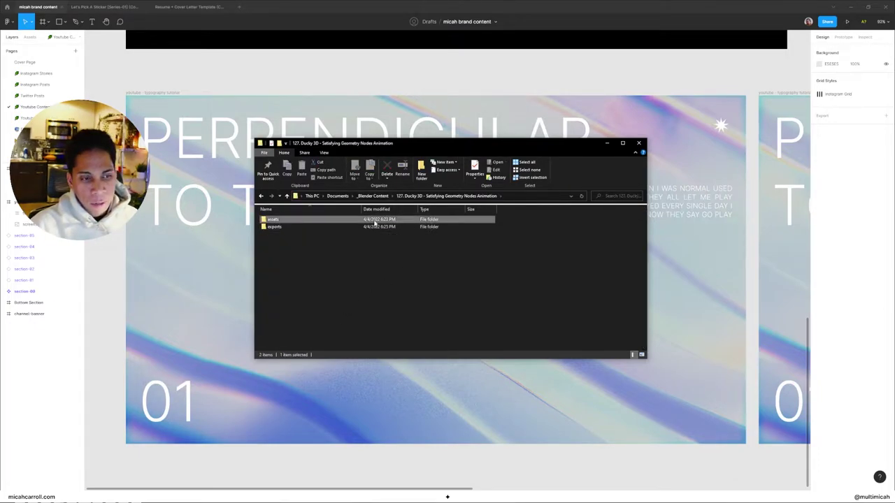
pyautogui.doubleClick(294, 220)
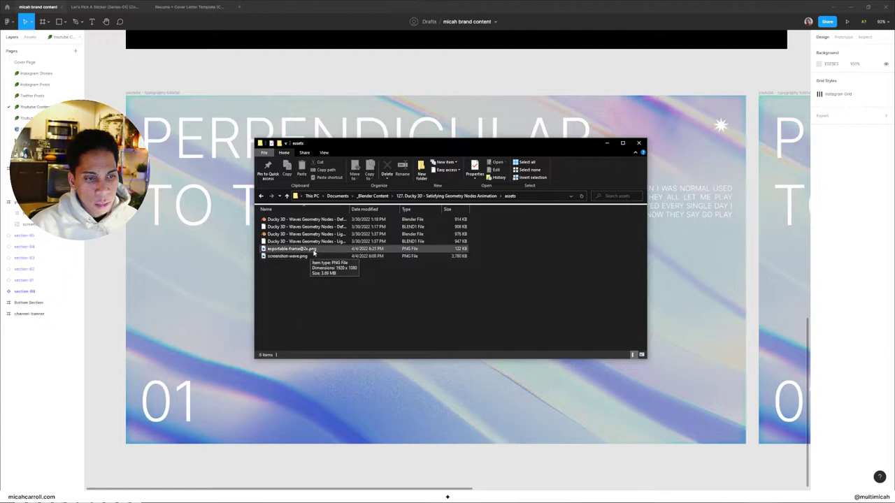
pyautogui.click(261, 196)
pyautogui.click(302, 229)
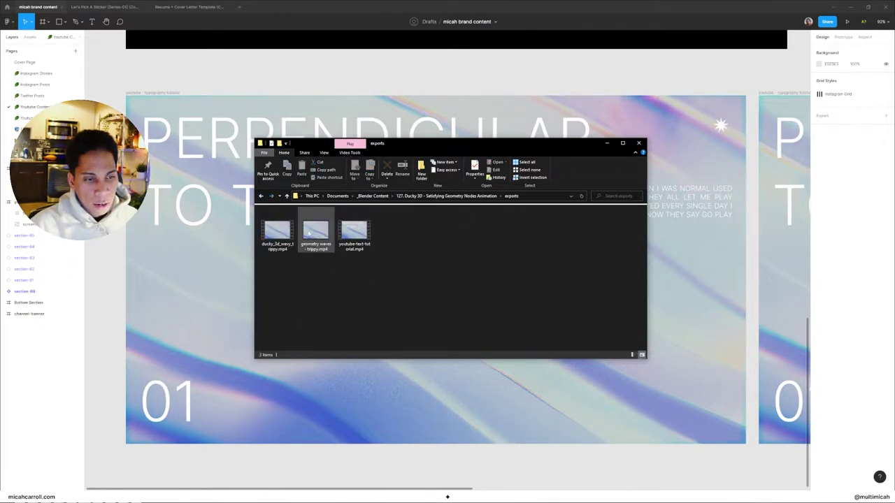
pyautogui.doubleClick(315, 232)
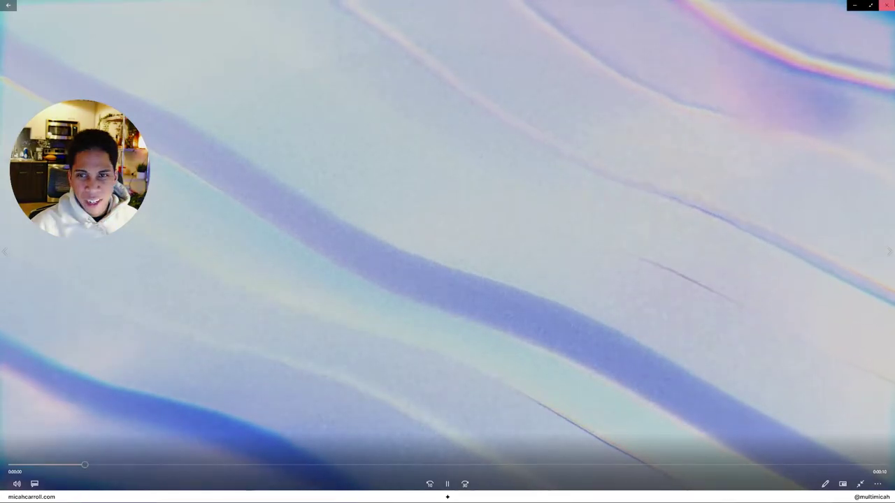
pyautogui.click(882, 5)
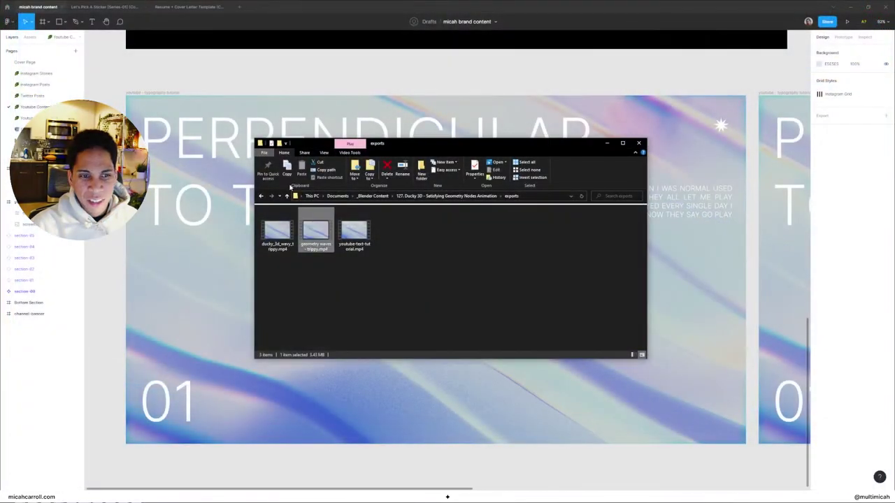
pyautogui.click(465, 199)
pyautogui.doubleClick(286, 218)
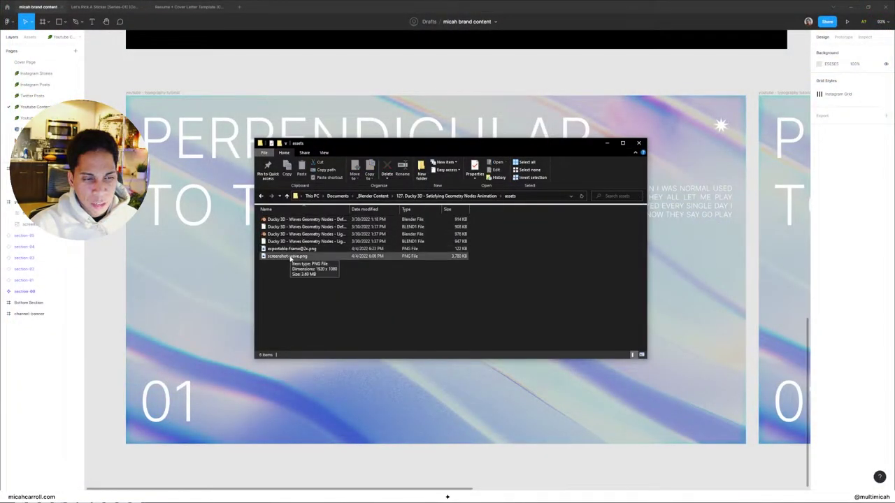
pyautogui.doubleClick(292, 249)
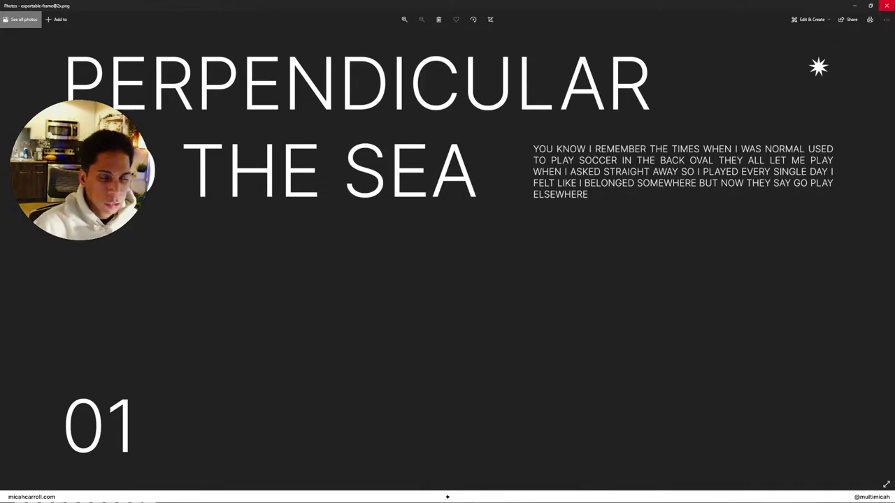
pyautogui.click(888, 6)
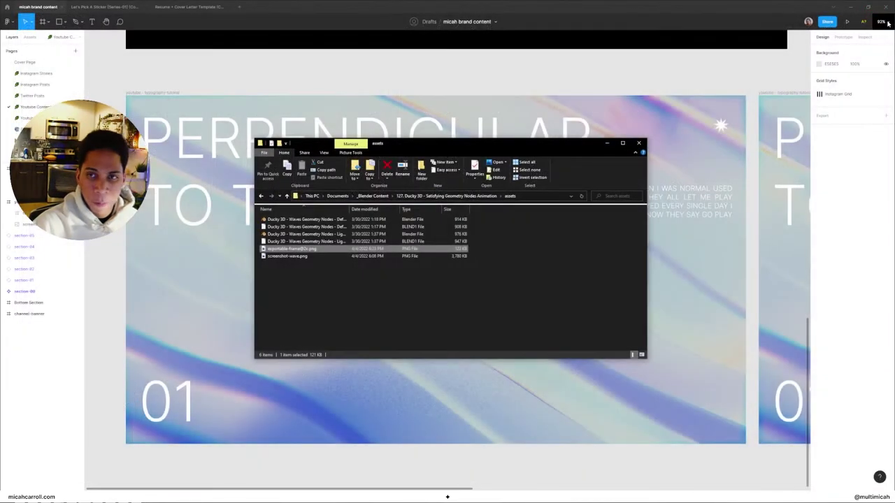
pyautogui.click(638, 145)
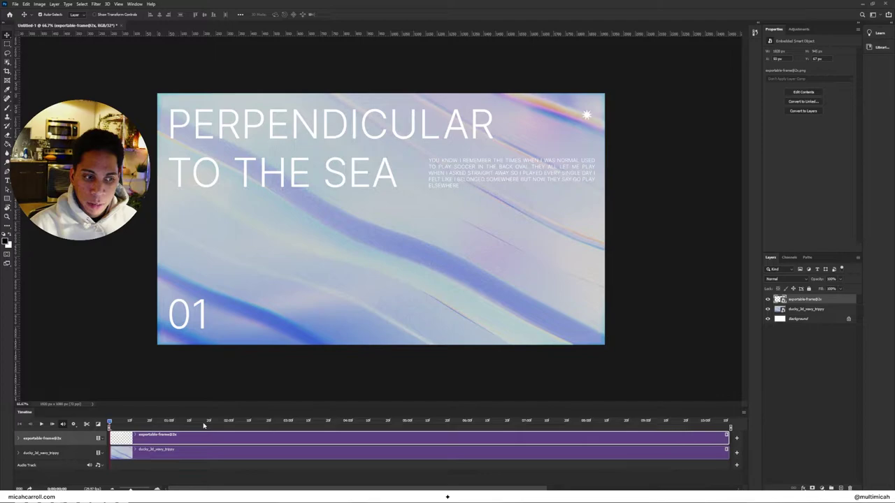
# Delete the exportable-frame@2x layer and reset the Timeline panel by closing and reopening it.
pyautogui.press('Delete')
pyautogui.press('Delete')
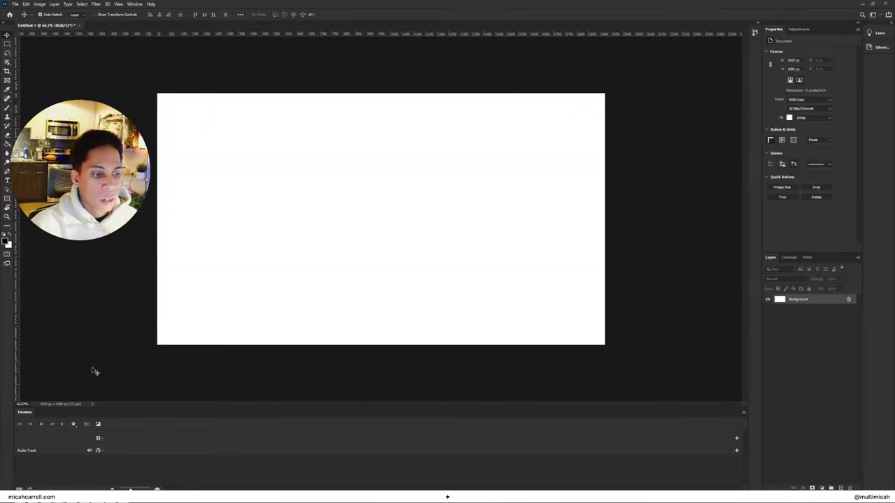
pyautogui.hotkey('alt', 'Tab')
pyautogui.click(743, 413)
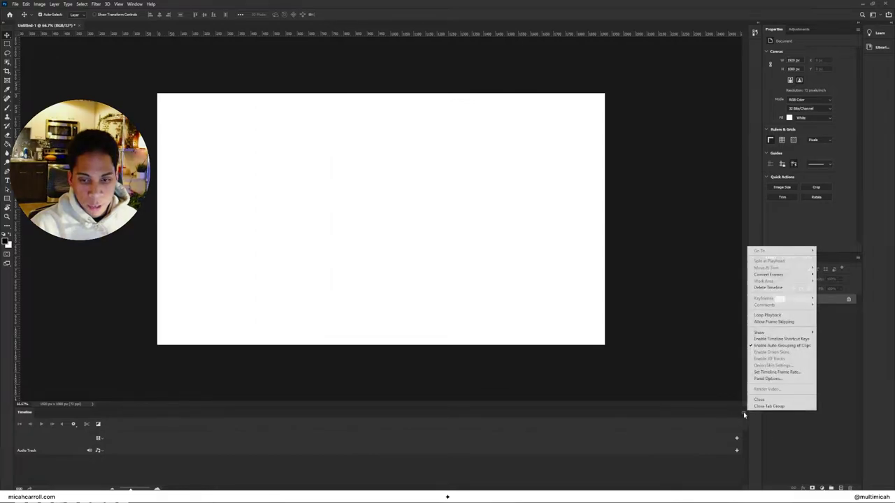
pyautogui.click(773, 405)
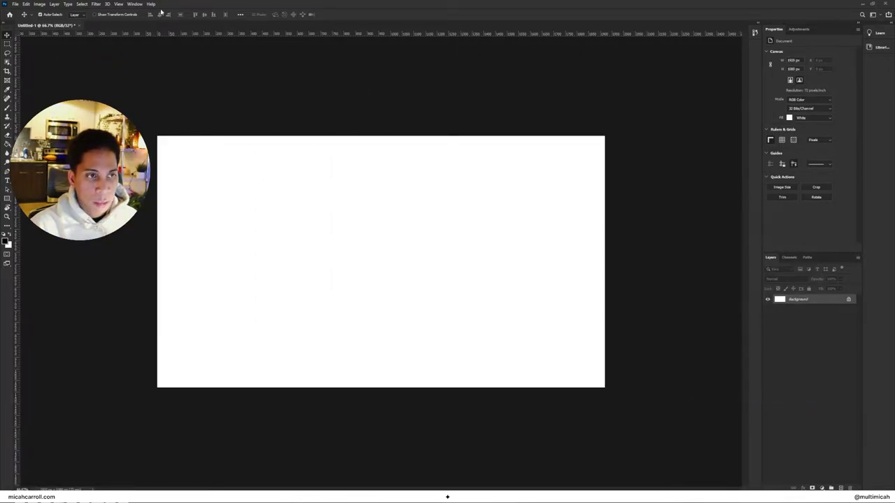
pyautogui.click(134, 4)
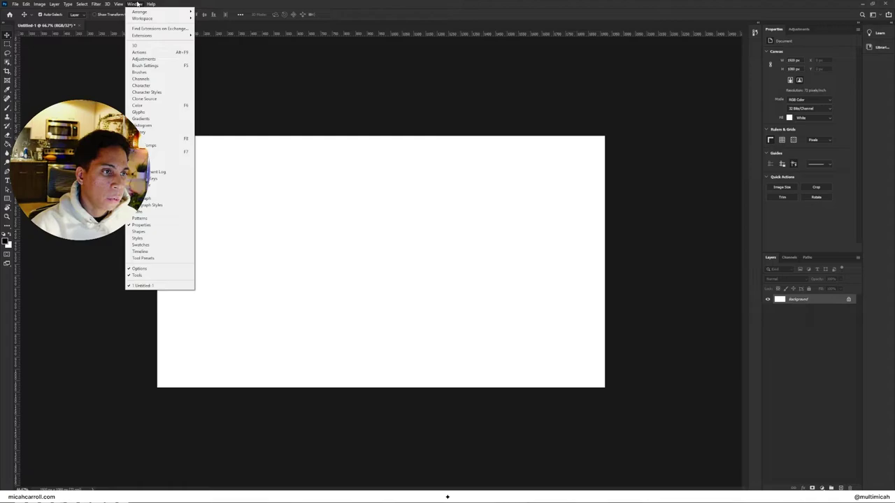
pyautogui.click(165, 253)
pyautogui.press('super+Tab')
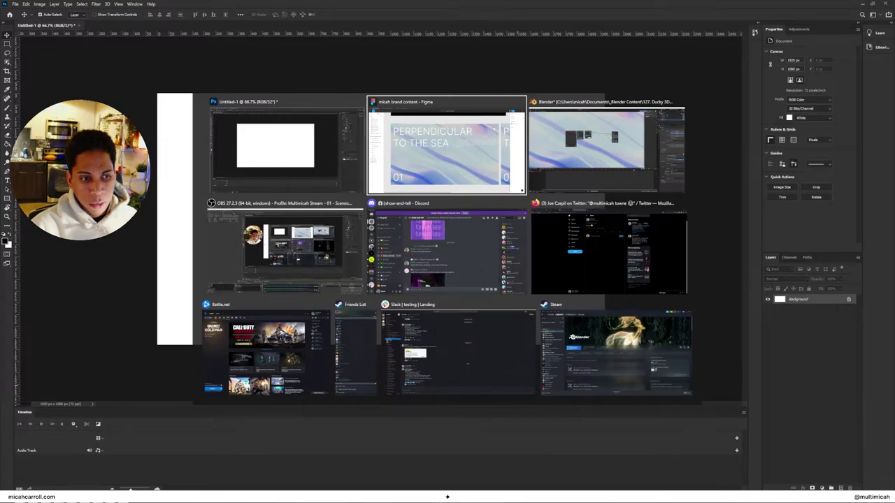
# Place the geometry waves - trippy video from the exports folder into the Photoshop document.
pyautogui.press('Escape')
pyautogui.press('super')
pyautogui.press('super+e')
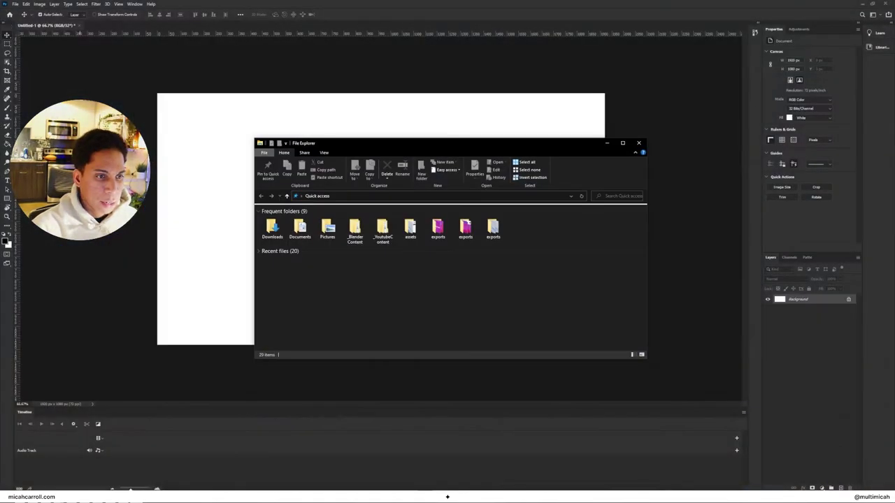
pyautogui.doubleClick(355, 229)
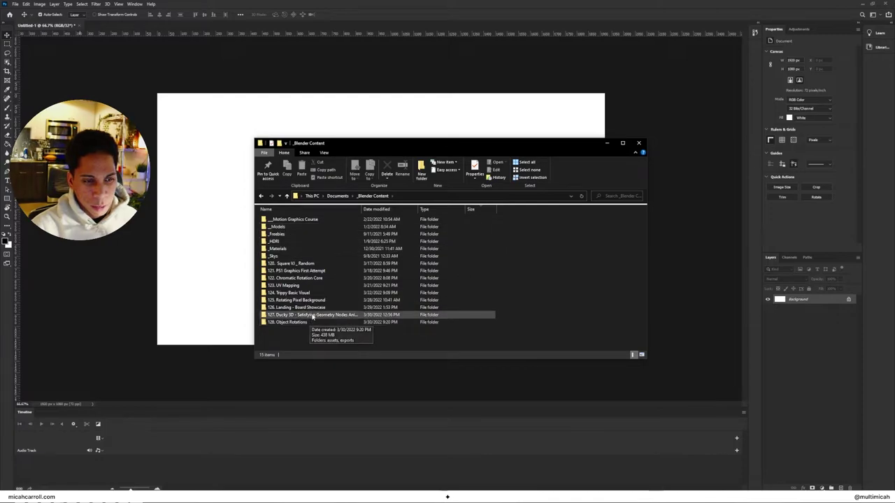
pyautogui.doubleClick(312, 316)
pyautogui.doubleClick(318, 226)
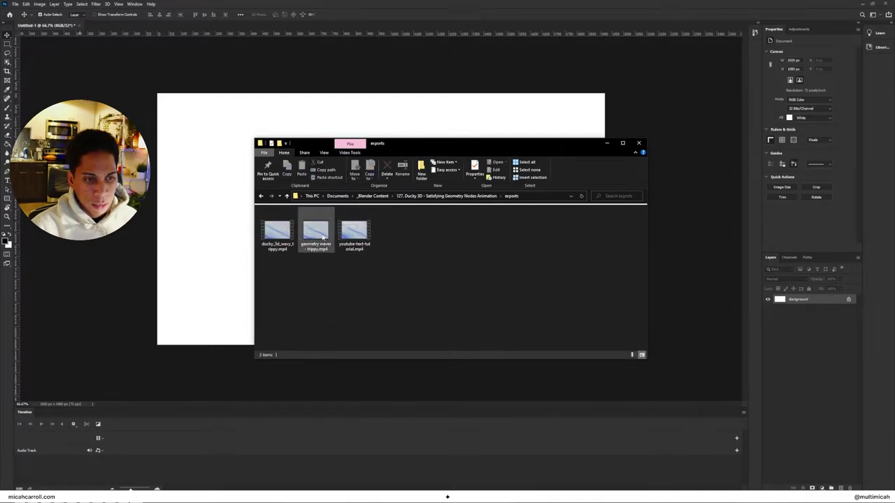
pyautogui.click(194, 223)
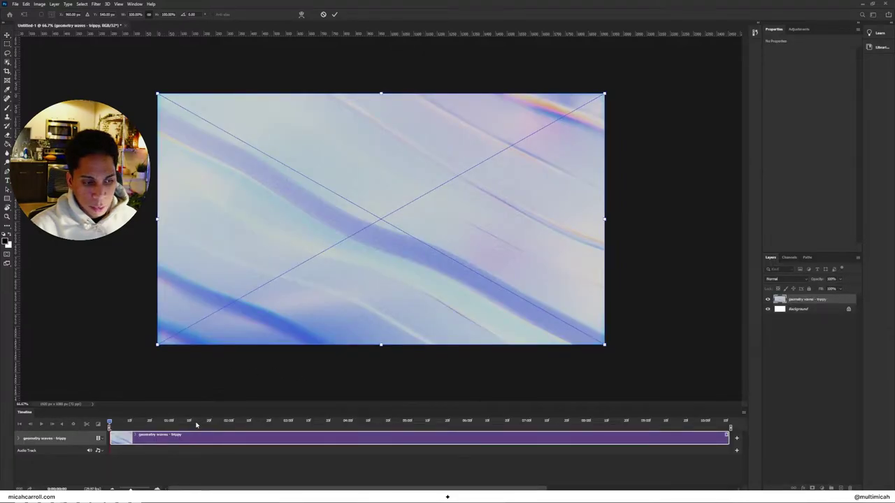
pyautogui.press('Return')
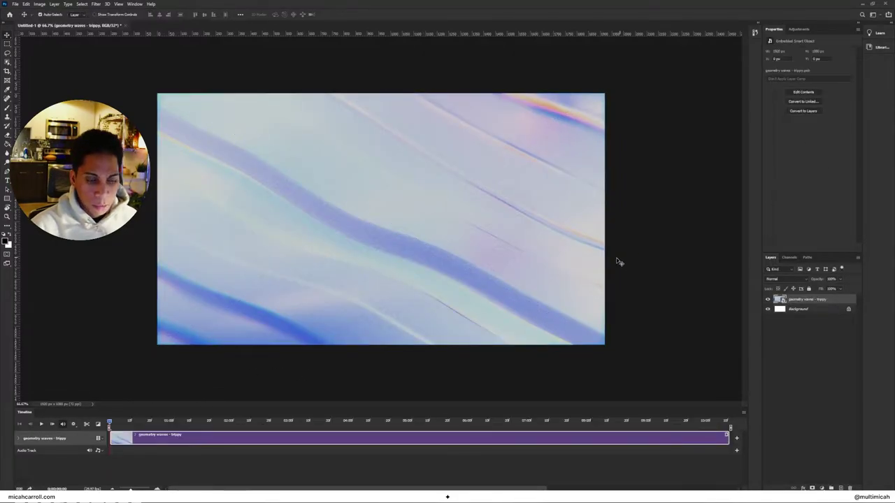
pyautogui.hotkey('alt', 'Tab')
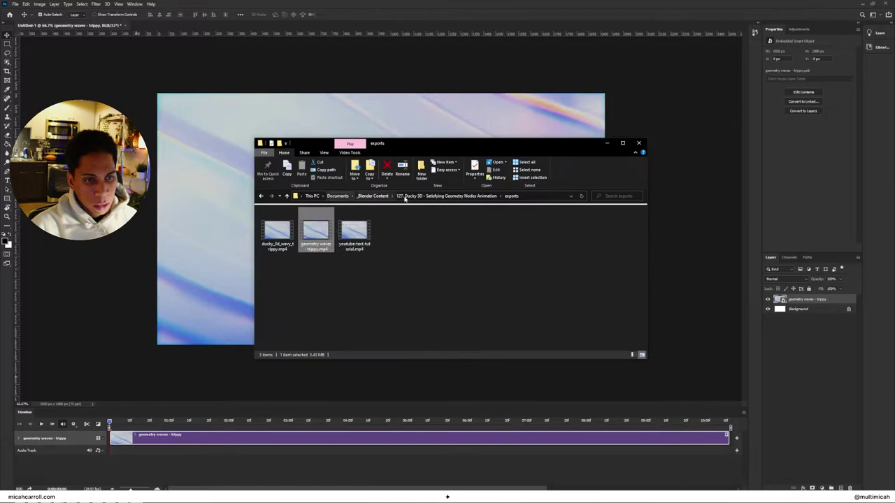
pyautogui.click(405, 196)
pyautogui.doubleClick(273, 219)
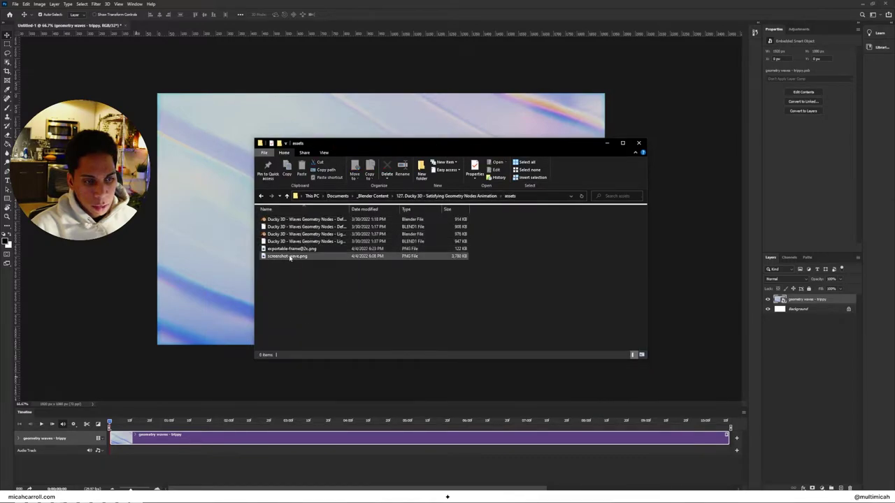
pyautogui.click(293, 250)
pyautogui.moveTo(246, 249); pyautogui.dragTo(231, 246)
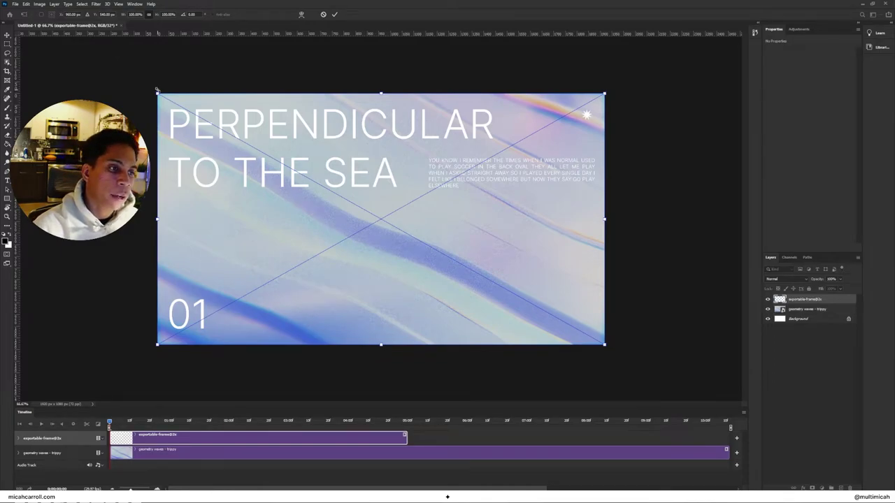
# Stretch the exportable-frame@2x clip to the end of the wave video and preview playback.
pyautogui.press('Return')
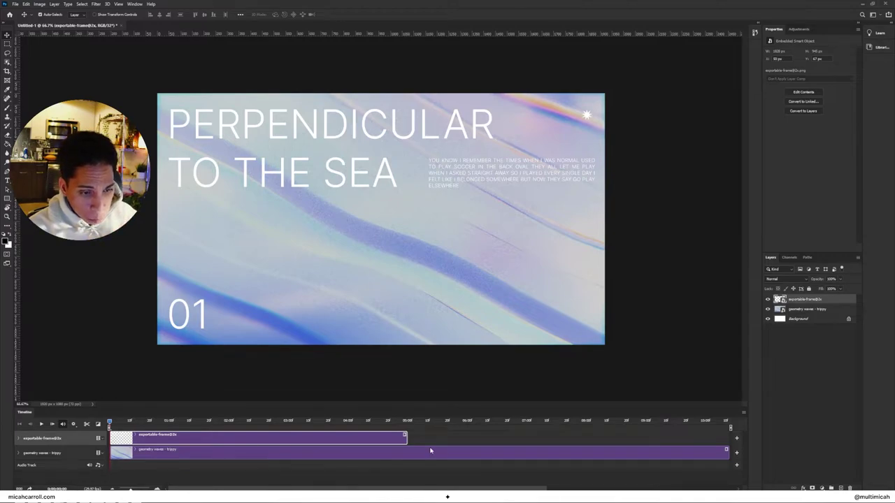
pyautogui.moveTo(114, 410); pyautogui.dragTo(109, 364)
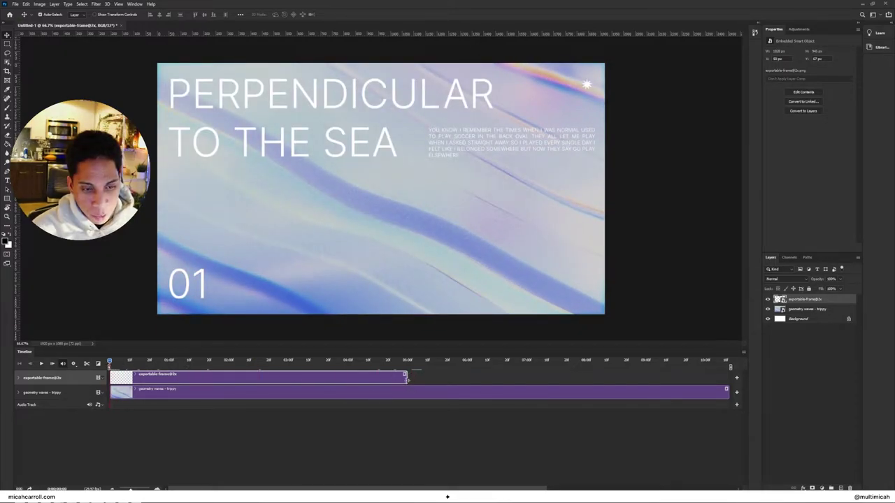
pyautogui.moveTo(406, 378); pyautogui.dragTo(741, 376)
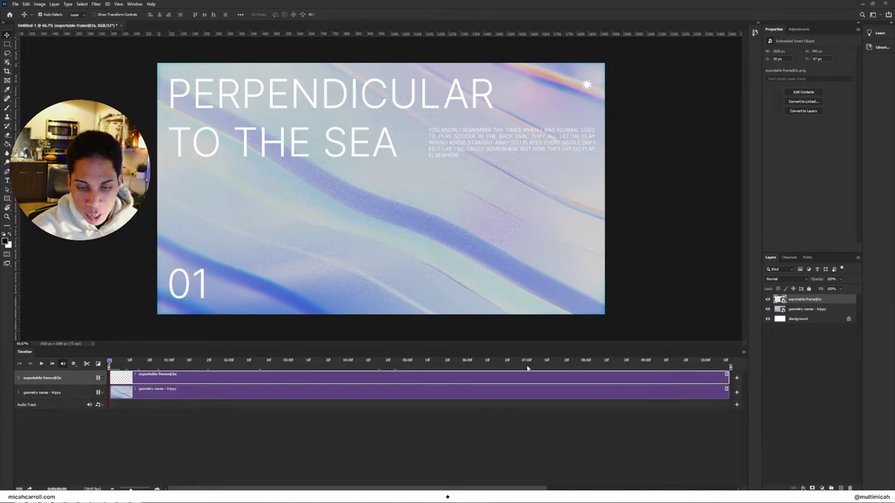
pyautogui.click(43, 363)
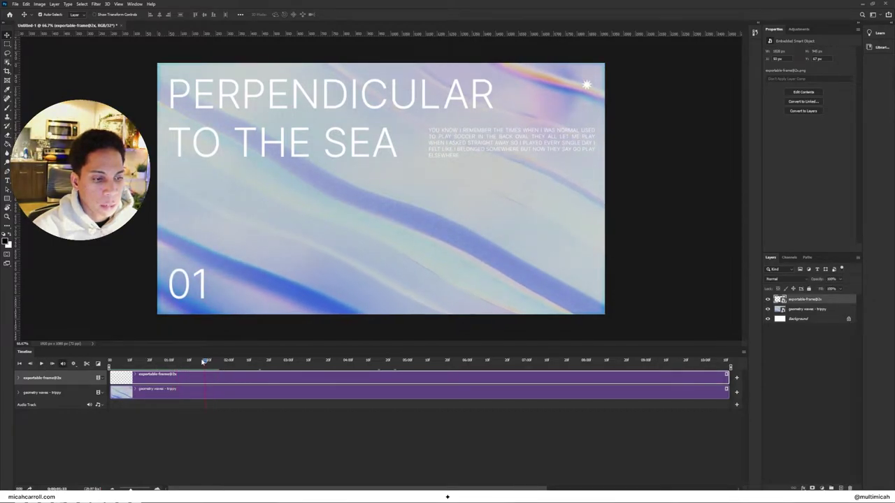
pyautogui.press('space')
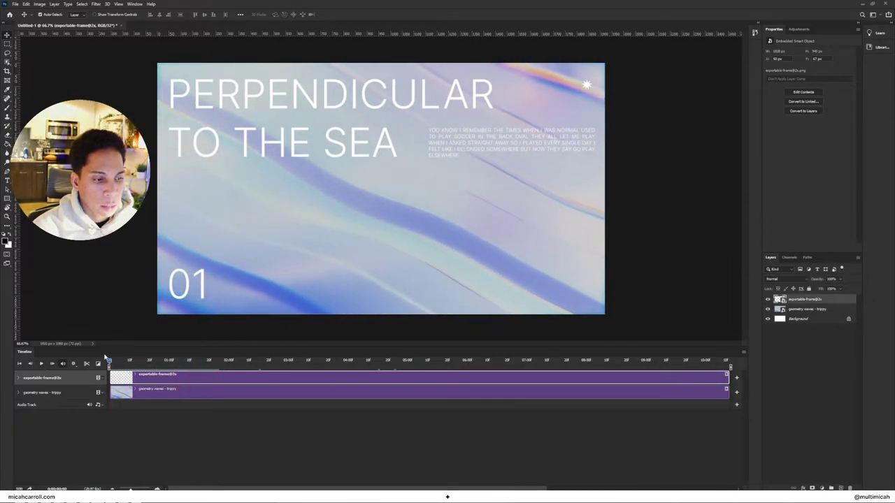
# Configure Render Video as 1.mp4 in the exports folder, H.264 High Quality at 1920×1080.
pyautogui.click(16, 4)
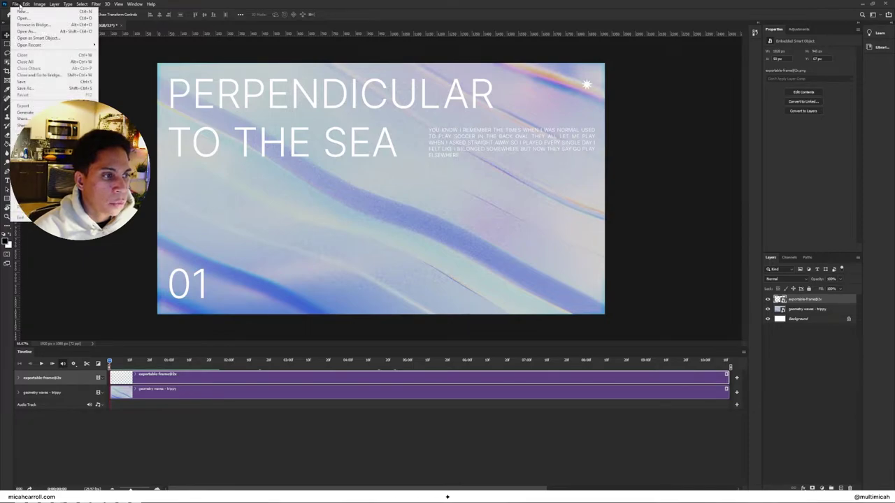
pyautogui.moveTo(35, 105)
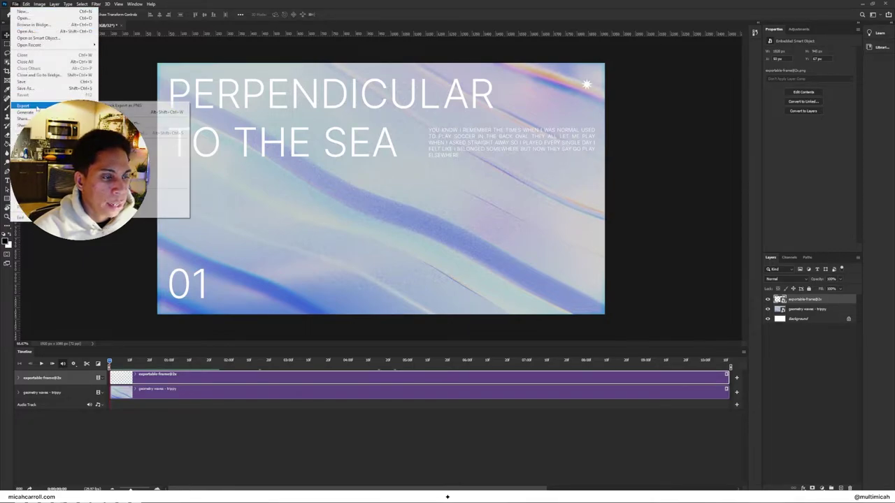
pyautogui.click(153, 208)
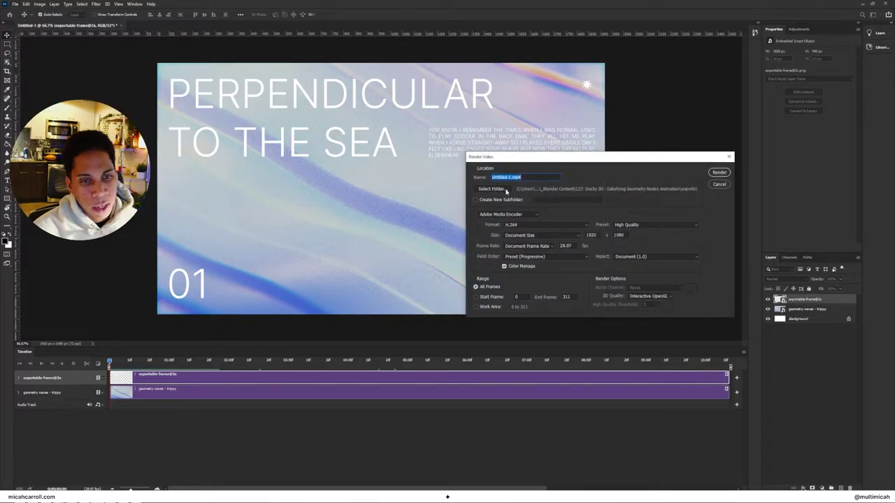
pyautogui.click(506, 190)
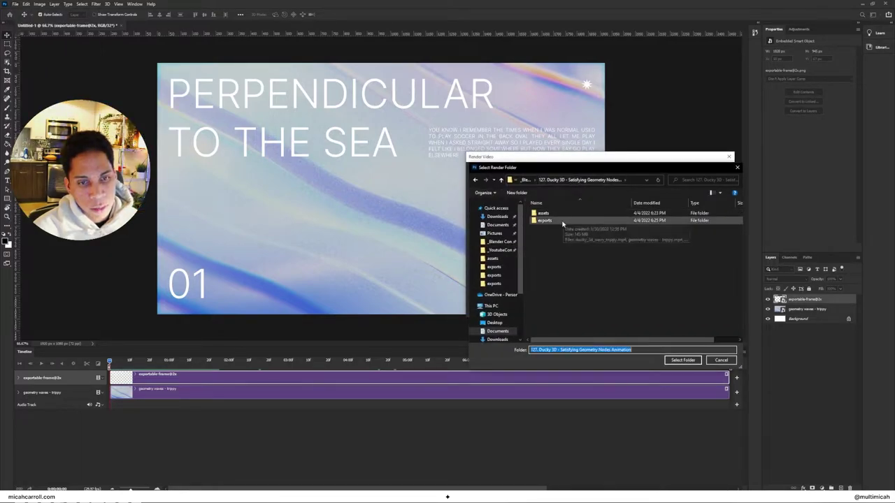
pyautogui.click(545, 221)
pyautogui.click(683, 360)
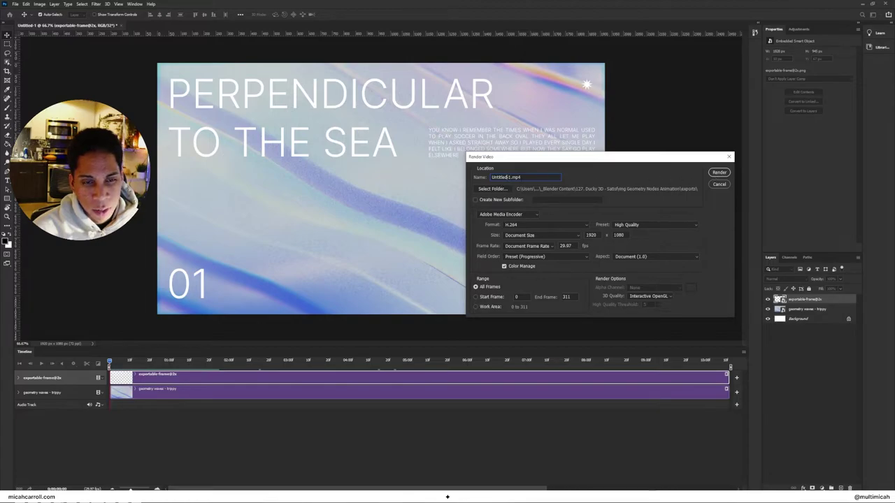
pyautogui.write('1')
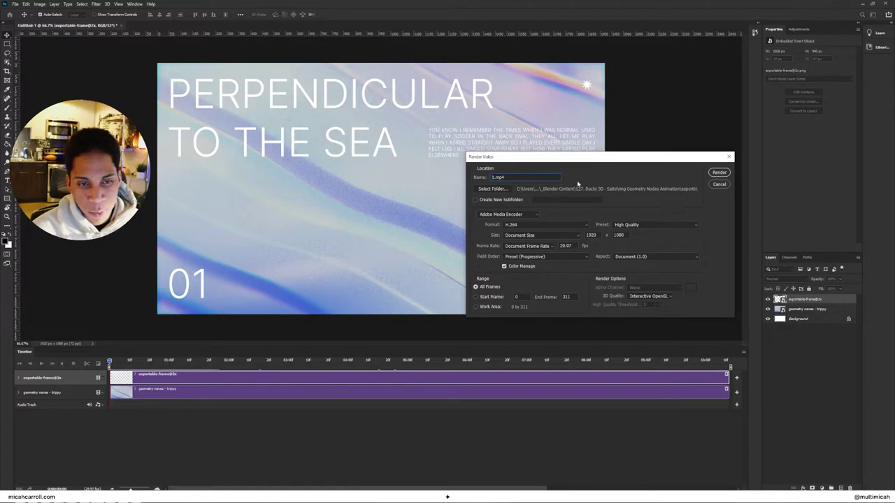
pyautogui.click(719, 183)
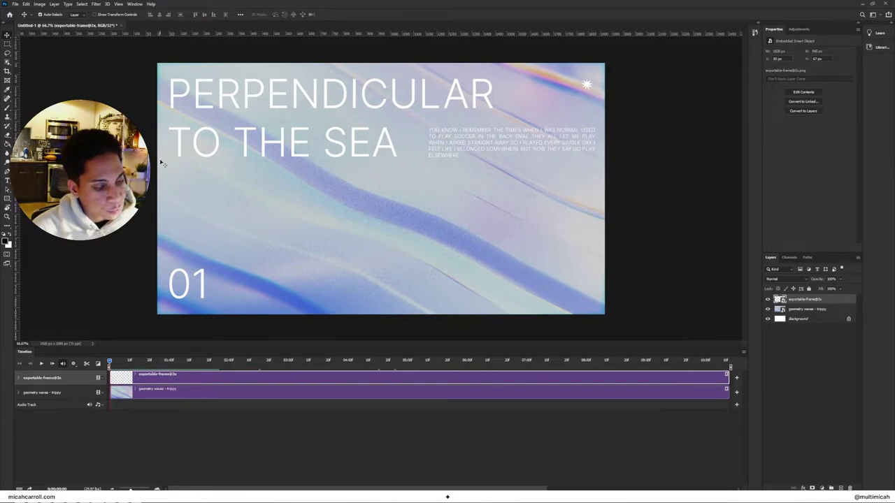
# Close Photoshop past the save prompt and launch DaVinci Resolve by searching 'da' in Start.
pyautogui.hotkey('ctrl', 'w')
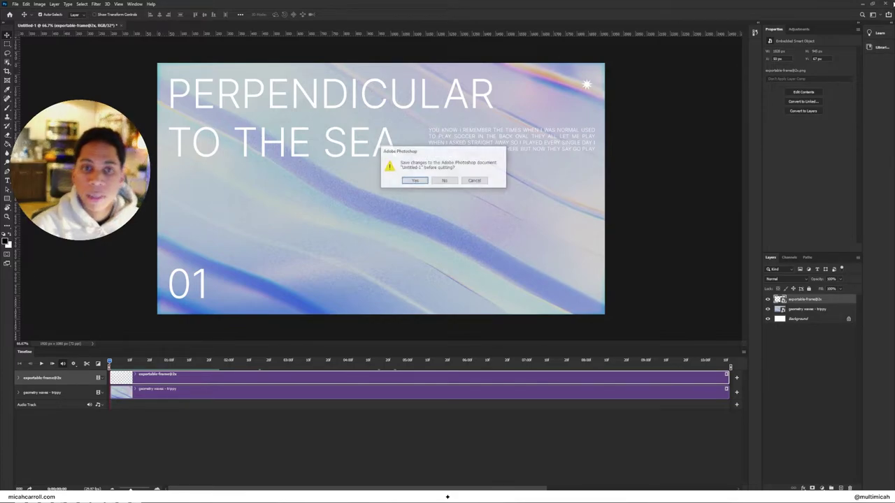
pyautogui.click(446, 180)
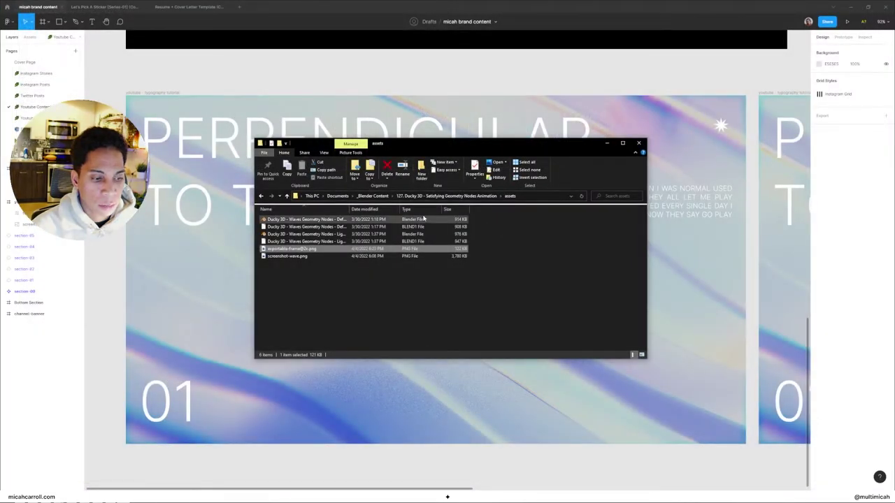
pyautogui.press('super')
pyautogui.write('da')
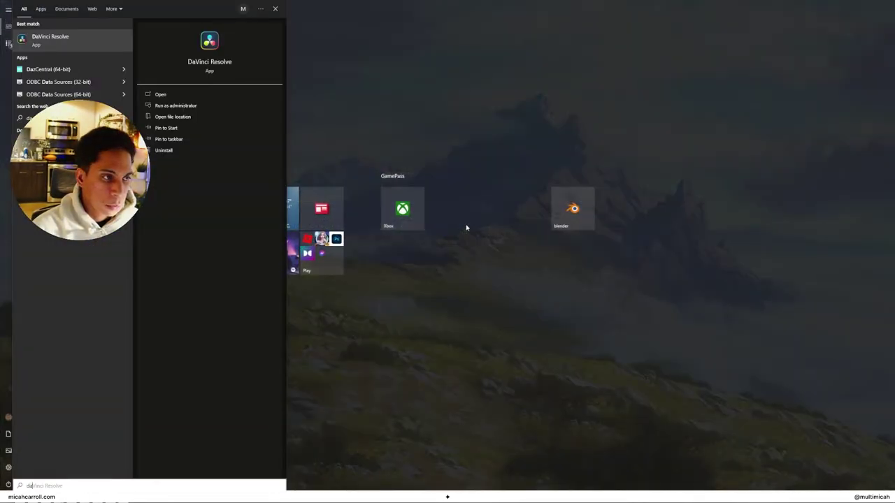
pyautogui.press('Escape')
pyautogui.press('Escape')
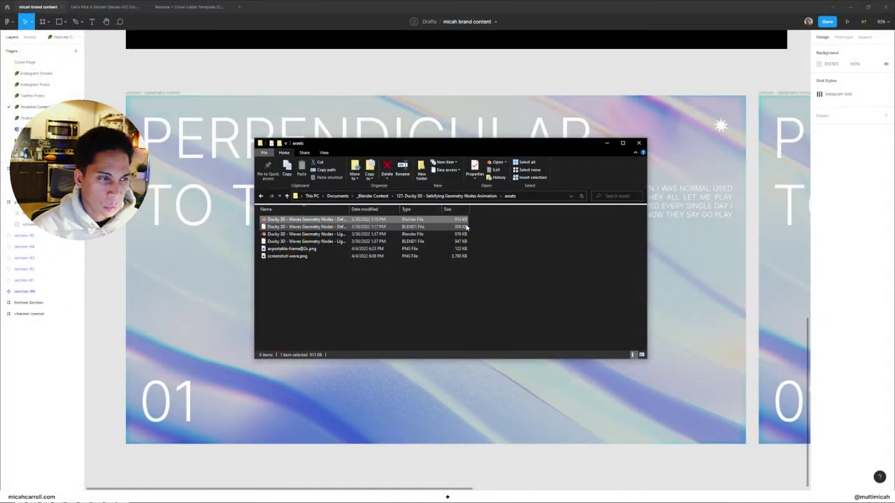
pyautogui.press('super')
pyautogui.write('da')
pyautogui.click(84, 50)
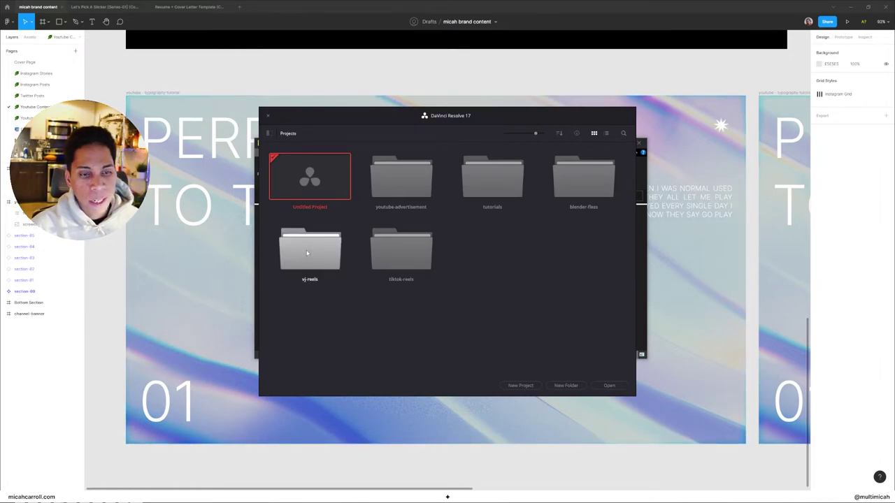
# Create and open project 'tutorial - 022' in the tutorials folder, skipping the update prompt.
pyautogui.doubleClick(493, 179)
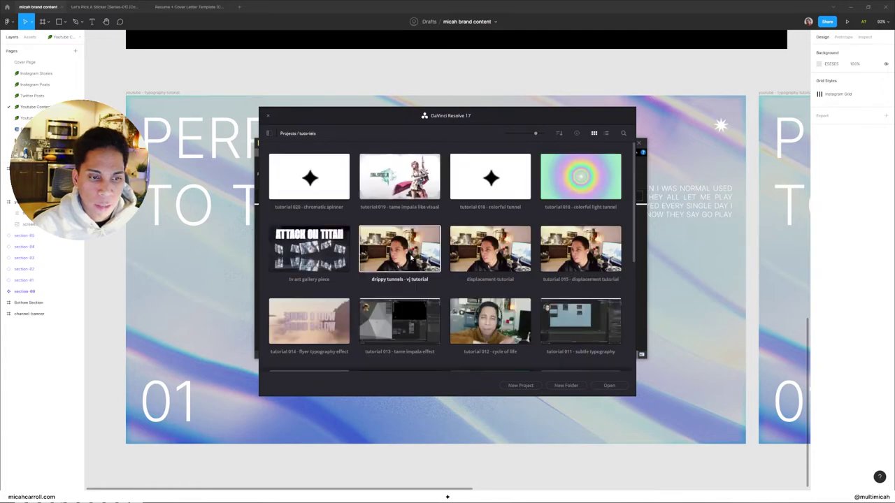
pyautogui.click(520, 385)
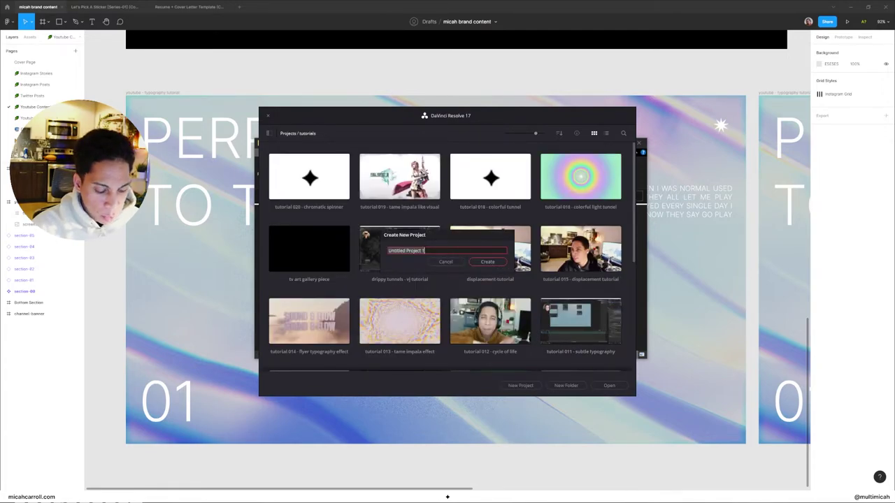
pyautogui.write('tutorial - 022')
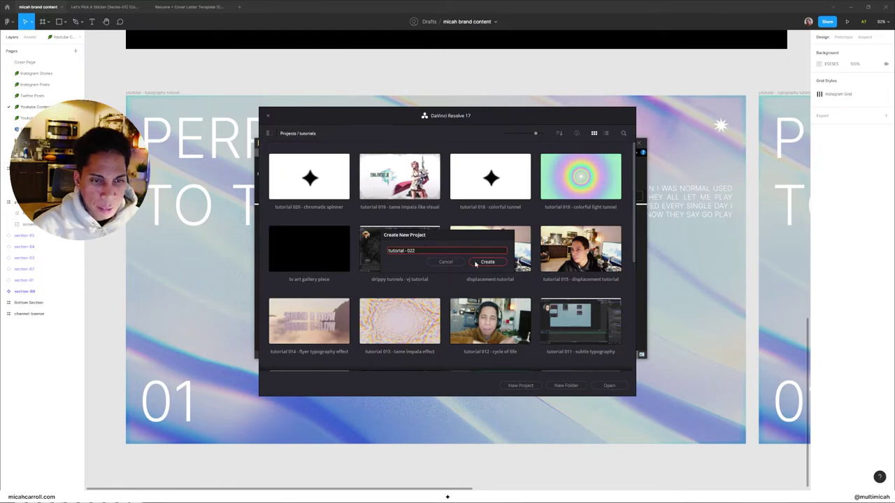
pyautogui.click(476, 263)
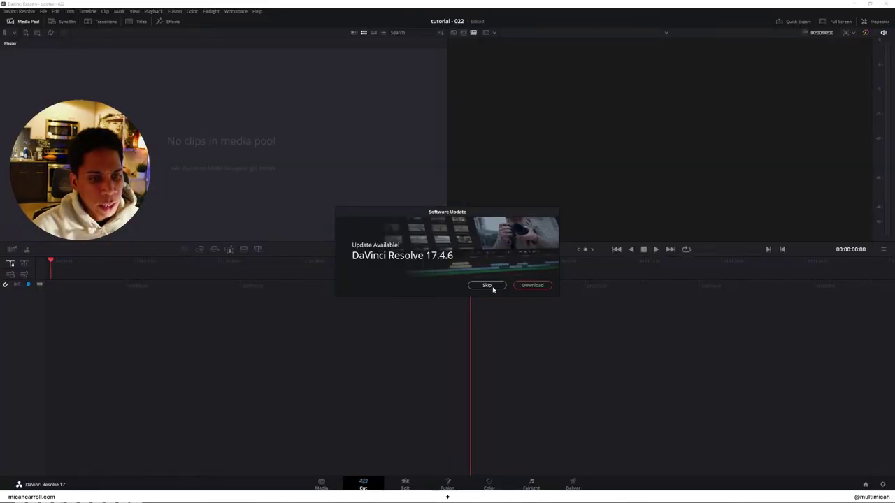
pyautogui.click(487, 285)
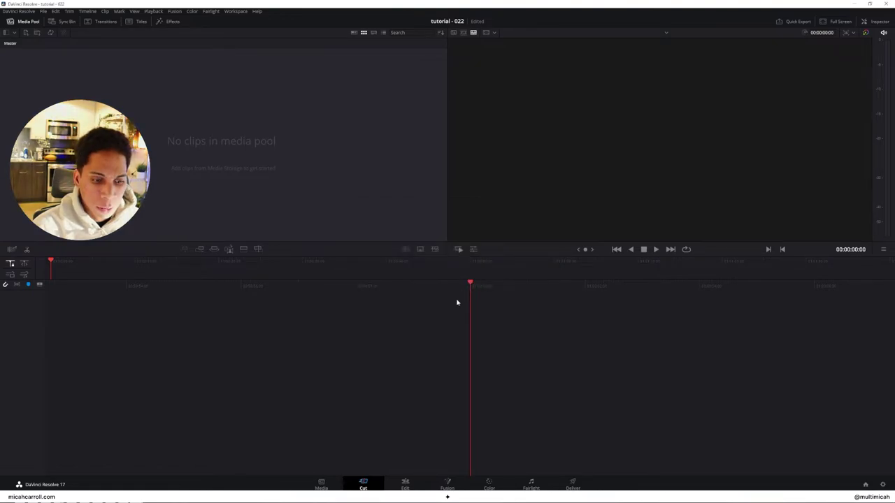
# Switch to the Edit page and open the Ducky 3D exports folder in Explorer.
pyautogui.click(407, 483)
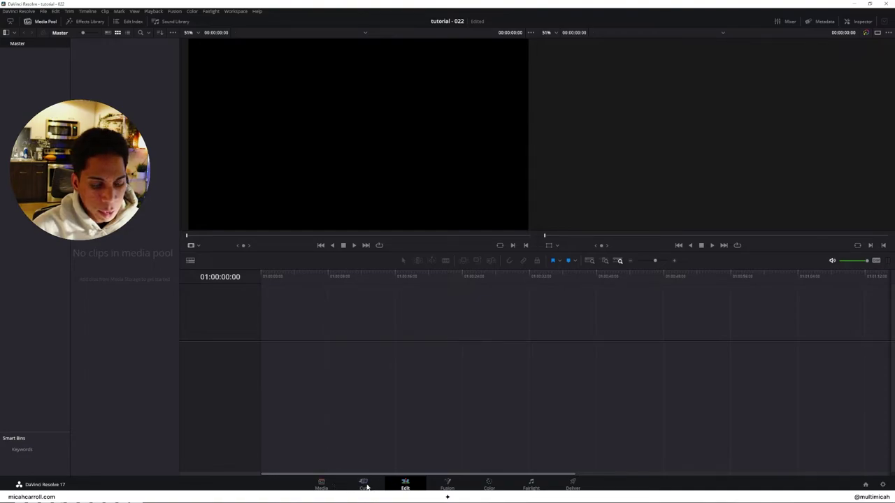
pyautogui.hotkey('alt', 'Tab')
pyautogui.click(425, 202)
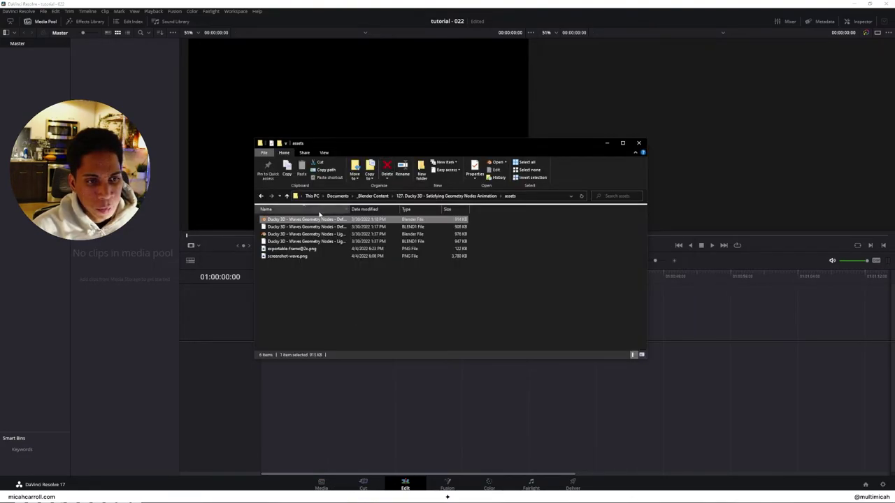
pyautogui.click(427, 196)
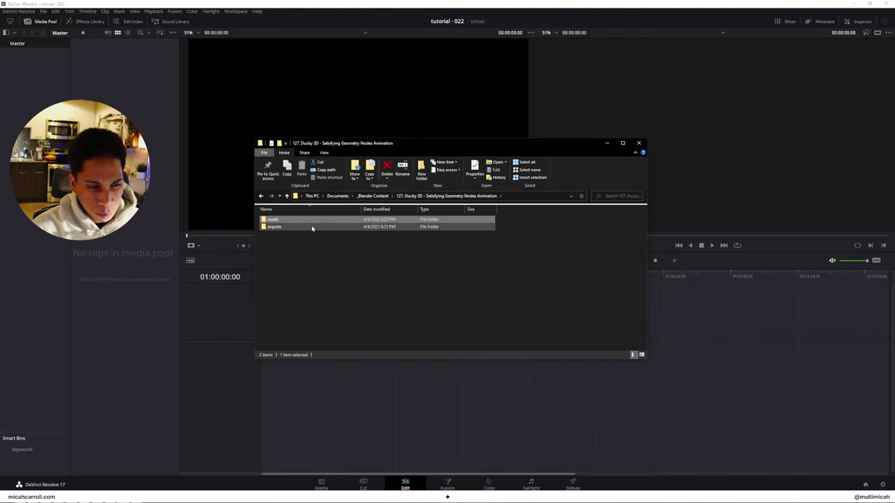
pyautogui.doubleClick(311, 225)
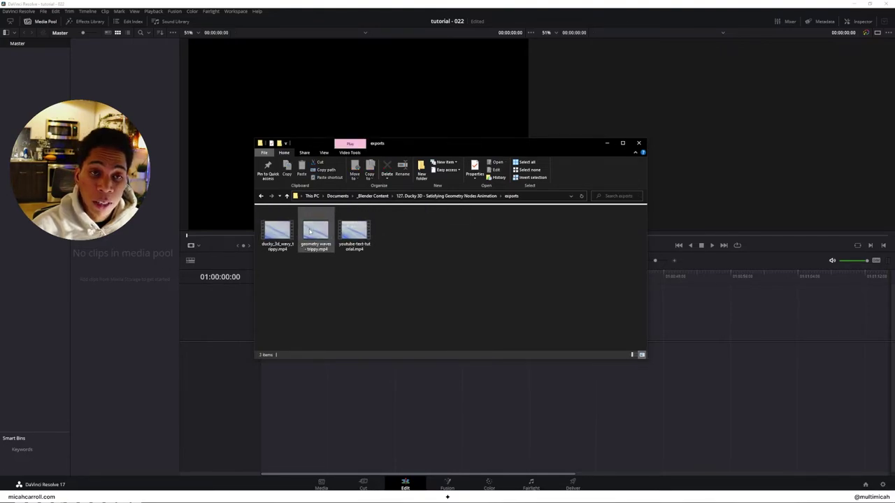
# Drag ducky_3d_wavy_trippy.mp4 onto the timeline and play it to preview the waves.
pyautogui.click(309, 231)
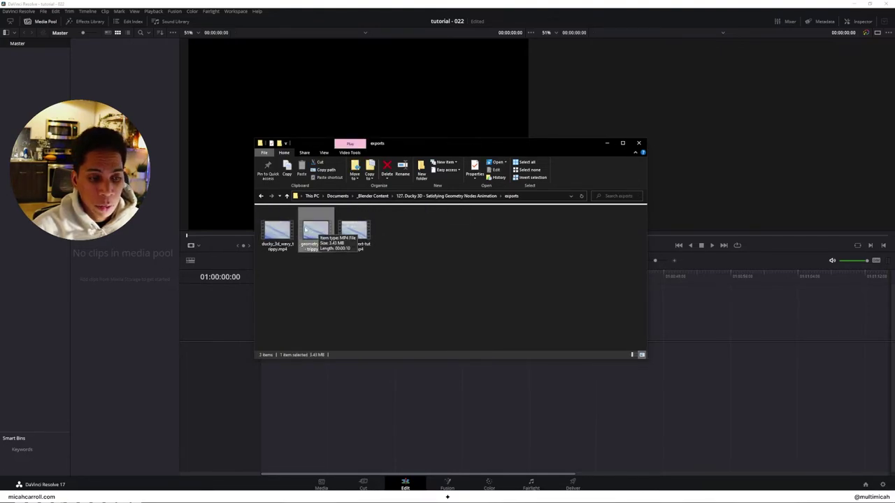
pyautogui.click(279, 228)
pyautogui.moveTo(279, 227); pyautogui.dragTo(280, 372)
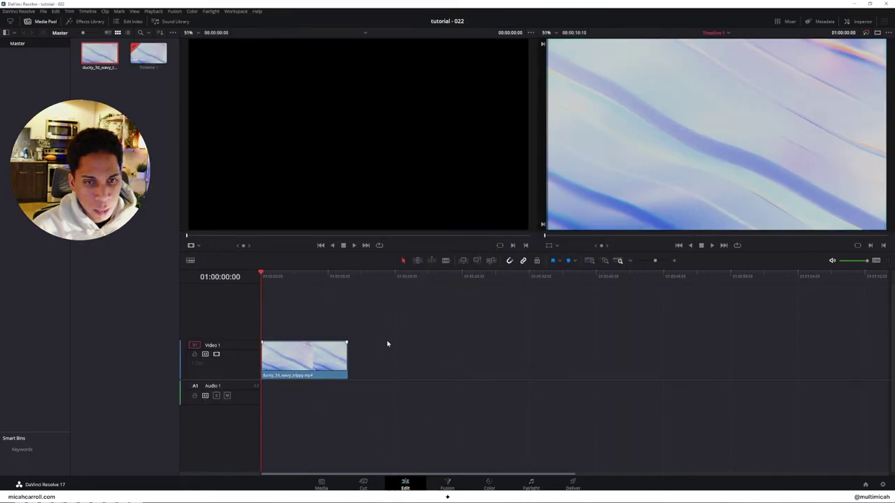
pyautogui.press('space')
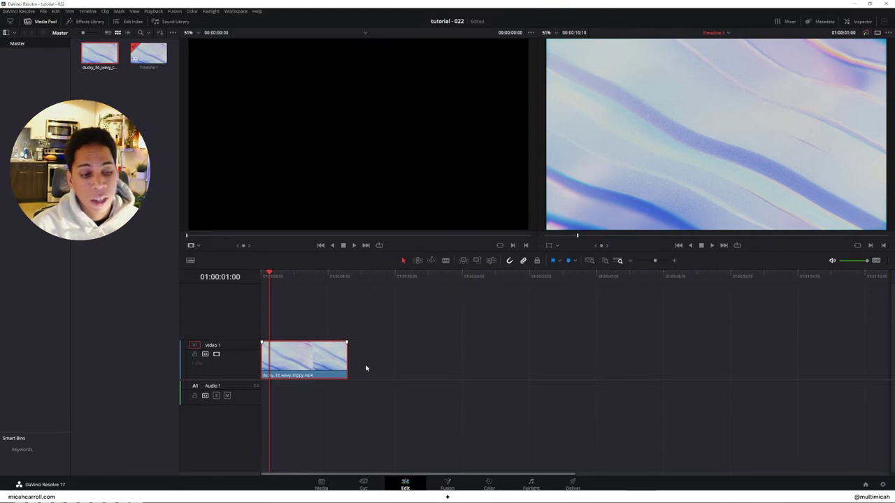
pyautogui.press('space')
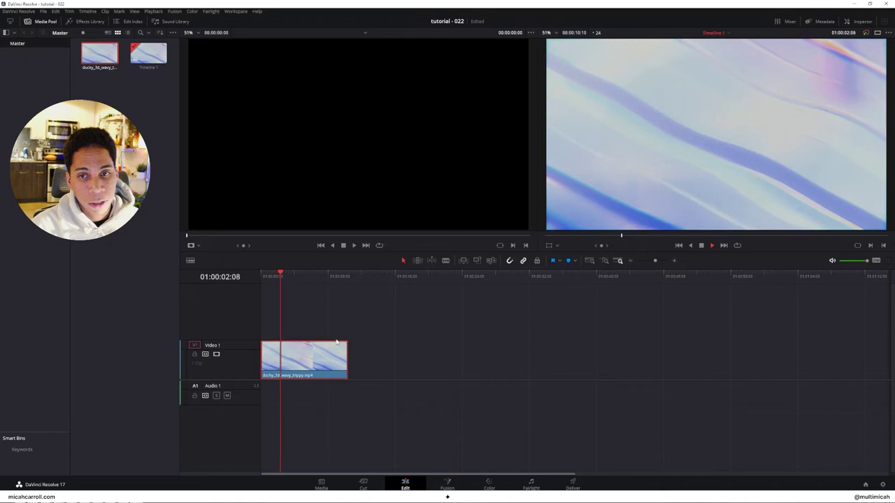
pyautogui.hotkey('alt', 'Tab')
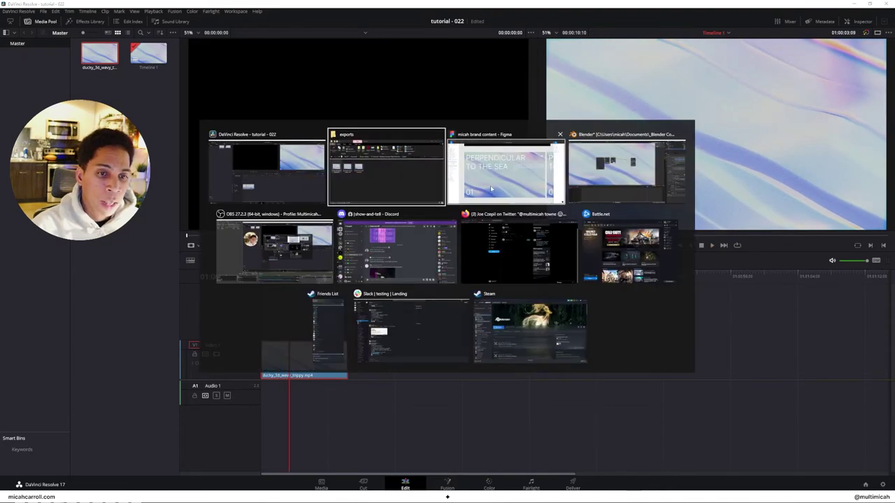
pyautogui.click(378, 192)
pyautogui.click(374, 196)
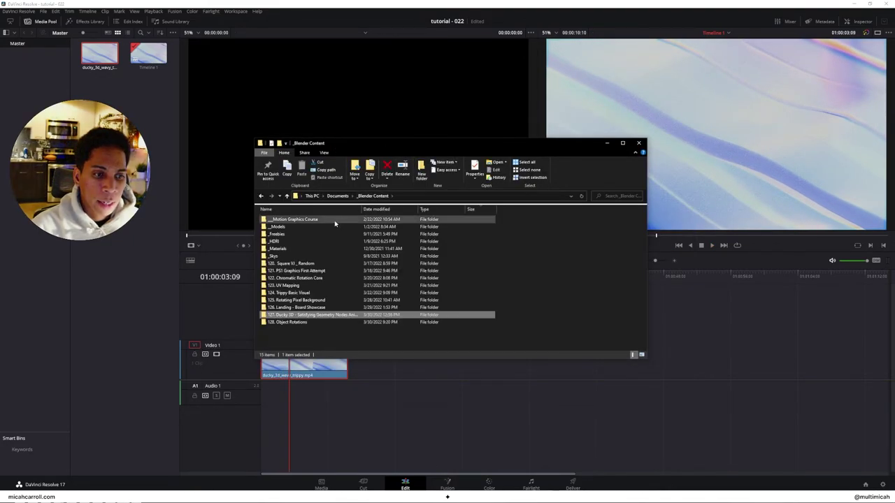
pyautogui.doubleClick(346, 316)
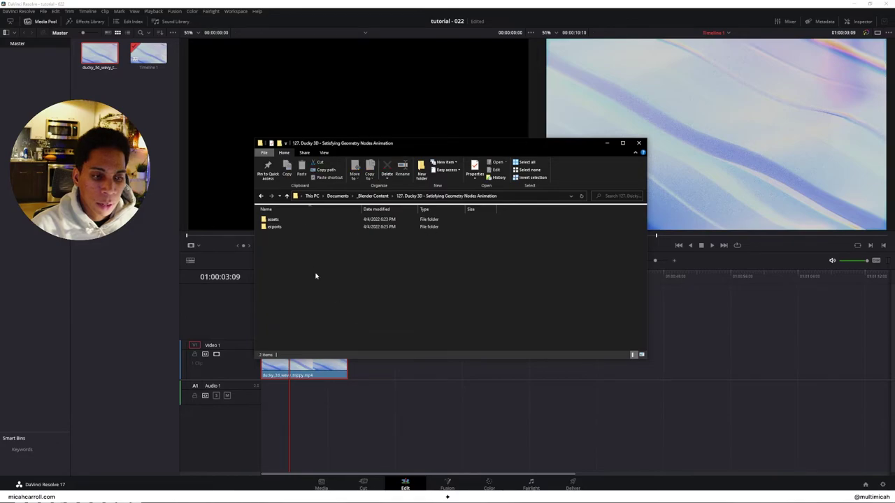
pyautogui.doubleClick(296, 220)
pyautogui.moveTo(312, 250); pyautogui.dragTo(348, 325)
# Preview the PERPENDICULAR TO THE SEA title over the waves from the timeline start.
pyautogui.moveTo(288, 272); pyautogui.dragTo(262, 273)
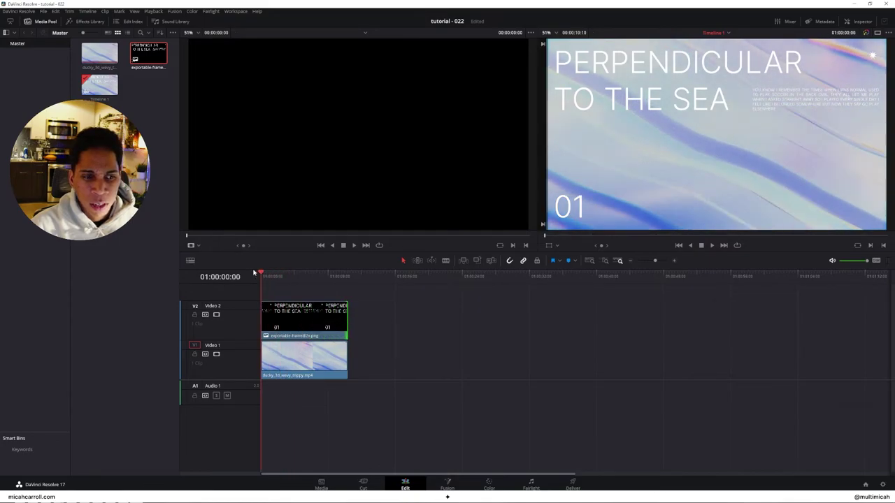
pyautogui.press('space')
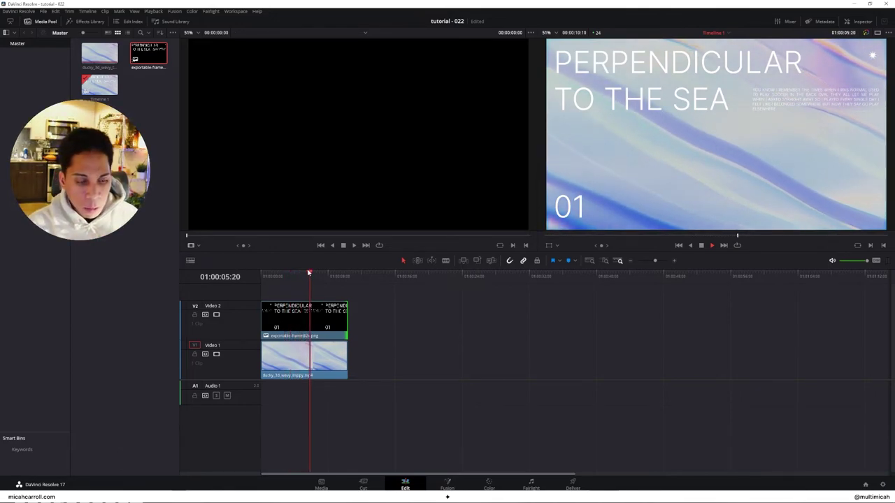
pyautogui.press('space')
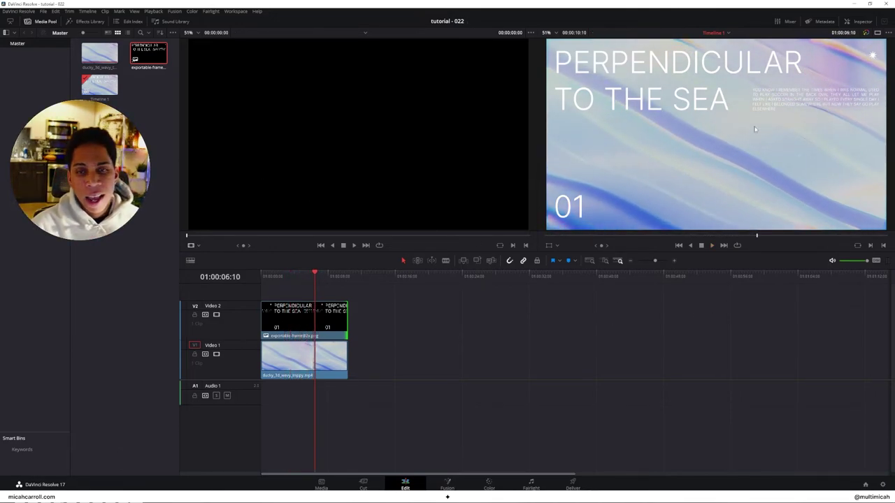
pyautogui.click(43, 12)
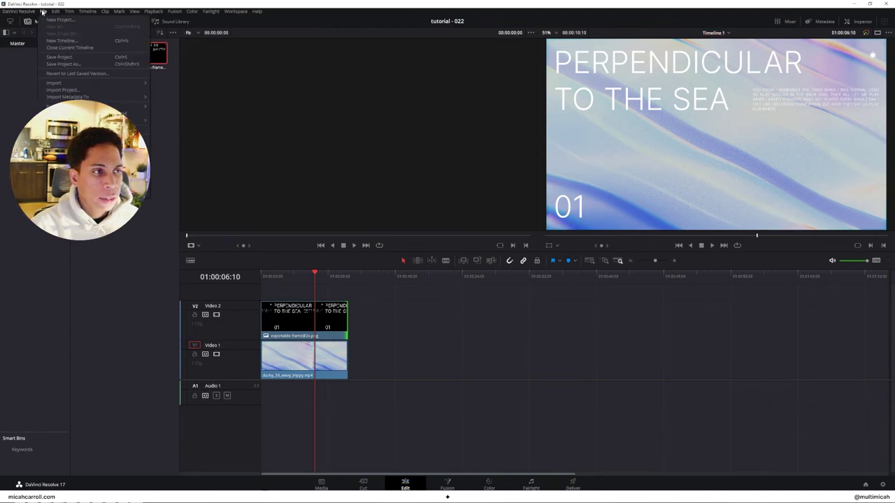
pyautogui.click(70, 129)
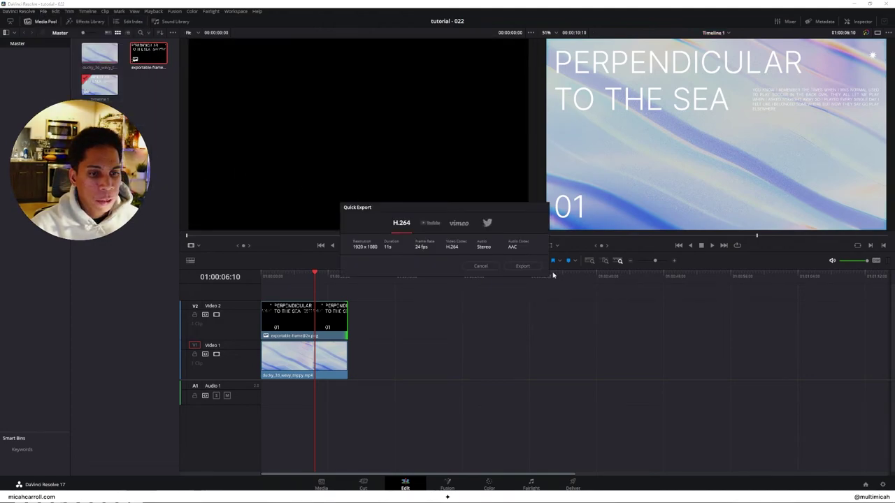
pyautogui.click(480, 266)
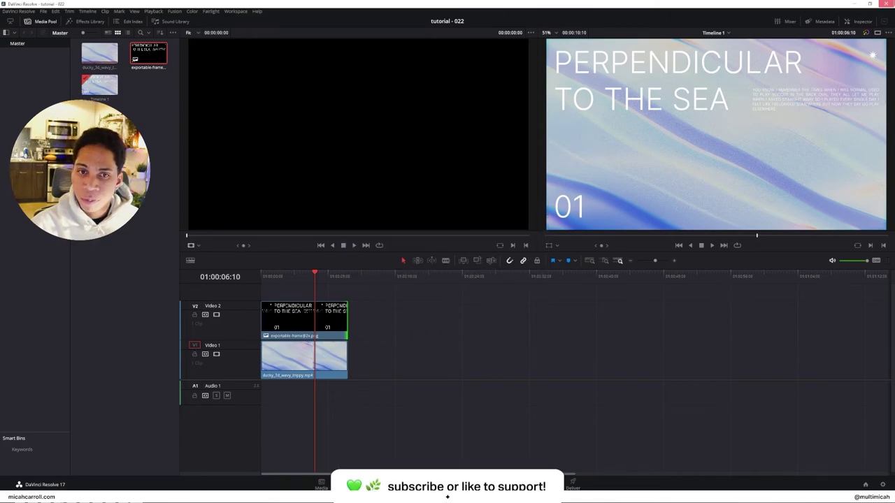